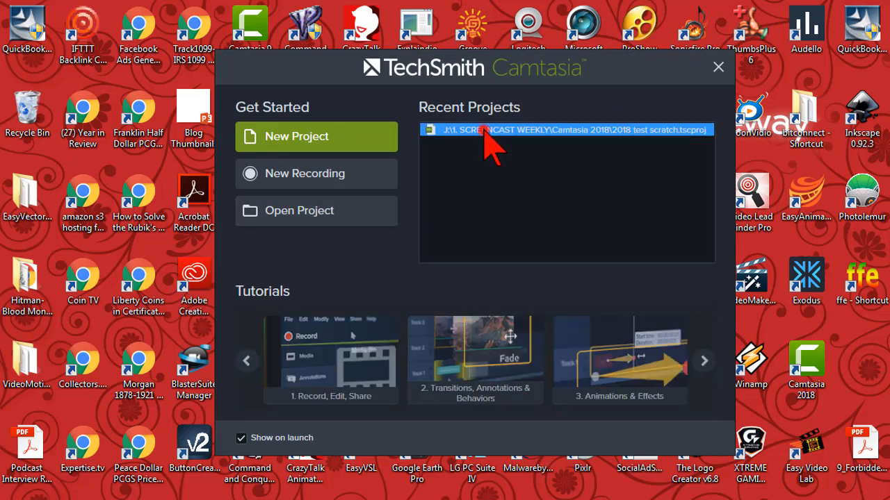
# Step: Open the recent project 2018 test scratch.tscproj and show its media bin
pyautogui.click(482, 132)
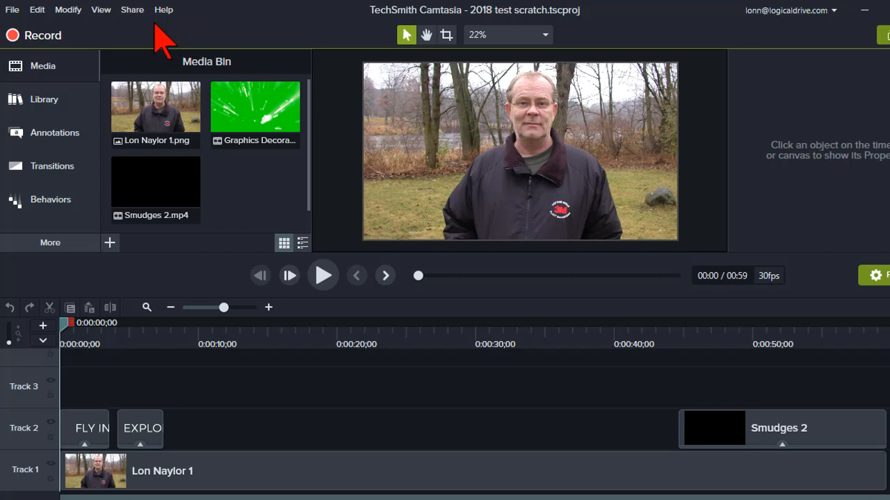
pyautogui.click(37, 67)
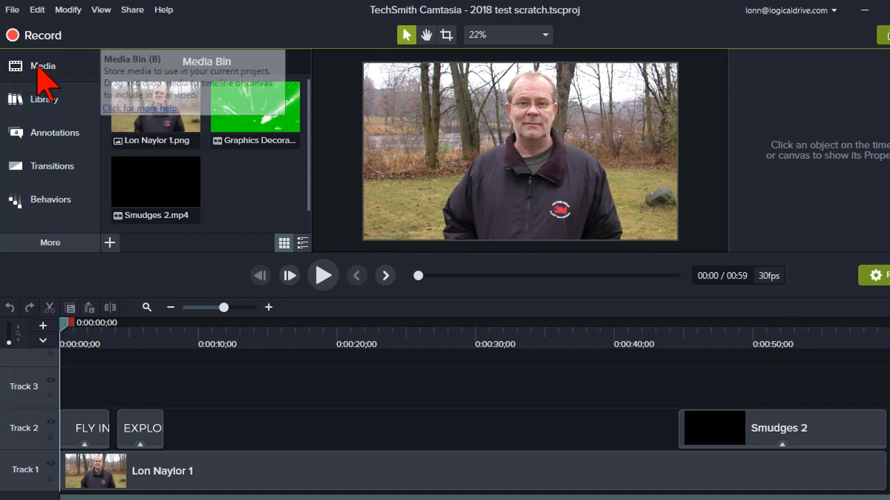
pyautogui.click(37, 66)
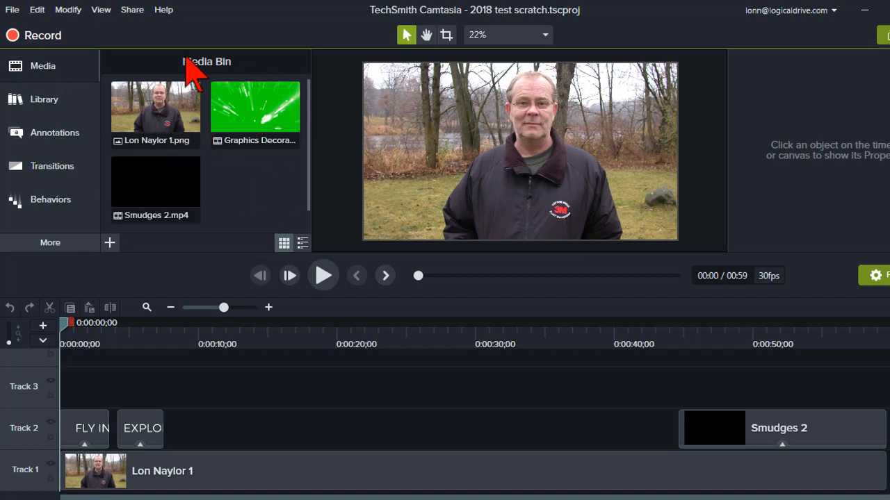
# Step: Show the asset library and enlarge the upper workspace by shrinking the timeline area
pyautogui.click(56, 104)
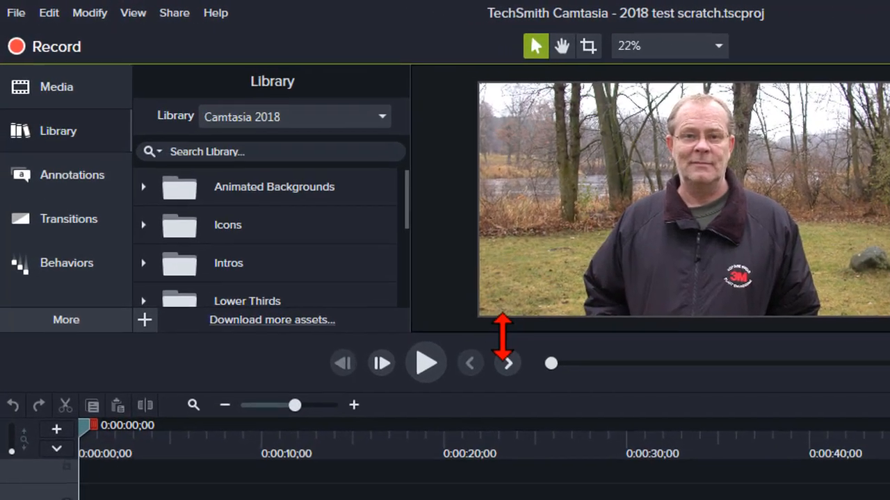
pyautogui.moveTo(501, 337); pyautogui.dragTo(520, 437)
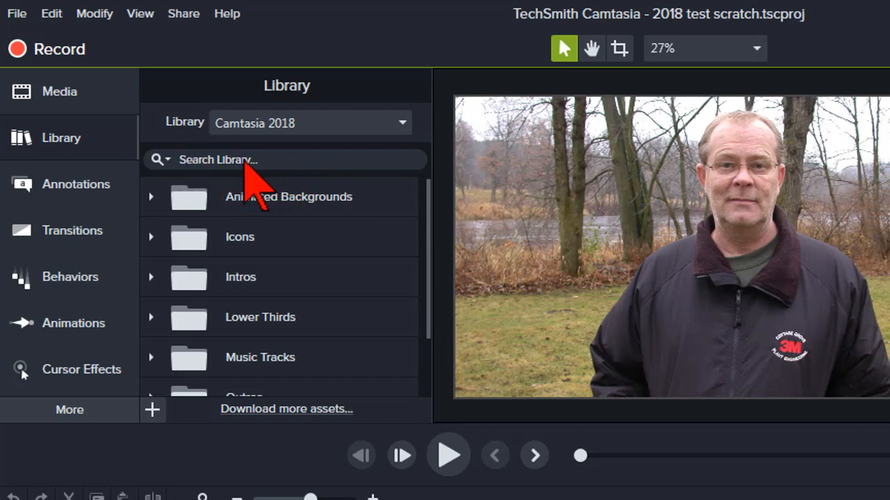
# Step: Choose the Camtasia 9.1 user library that needs an upgrade and postpone upgrading it
pyautogui.click(403, 123)
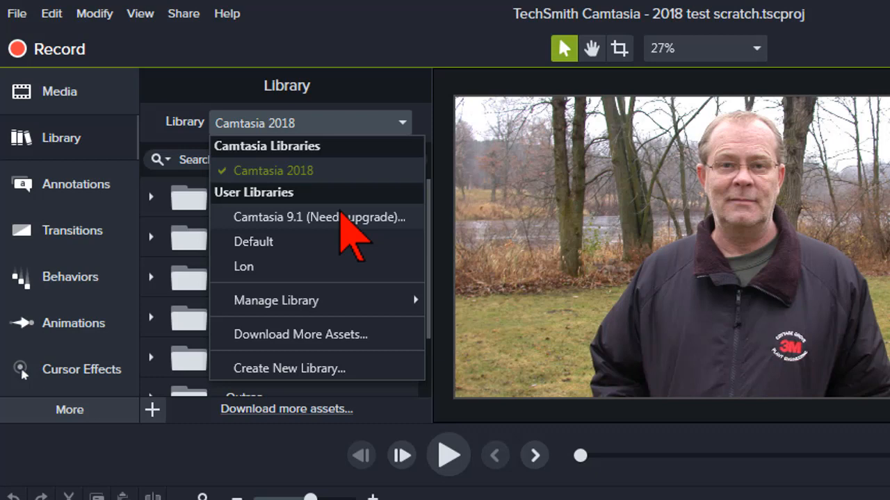
pyautogui.click(340, 215)
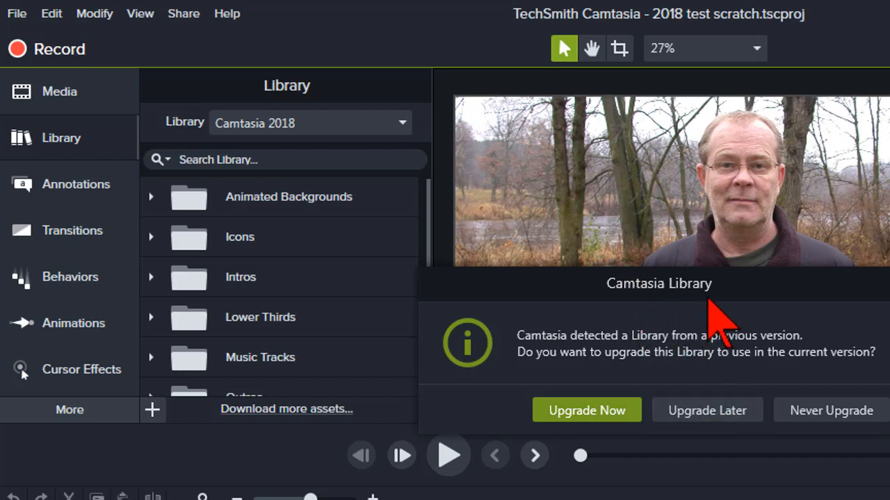
pyautogui.click(736, 412)
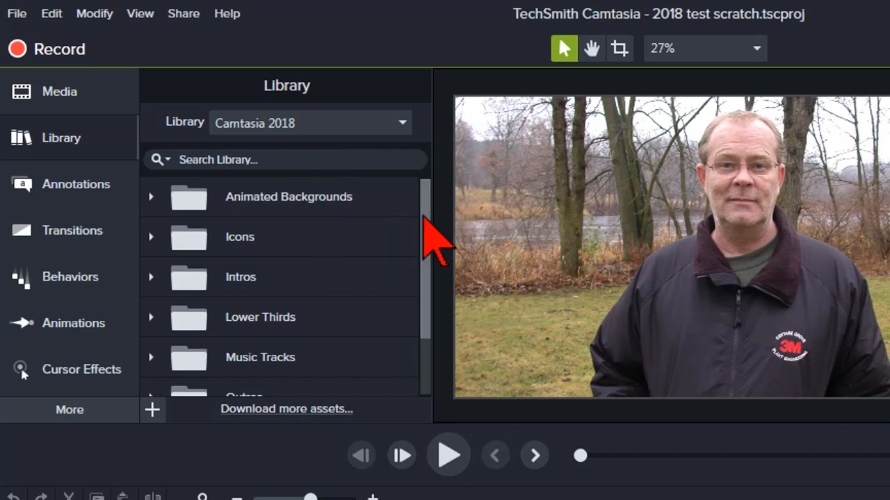
# Step: Expand the Animated Backgrounds folder of the Camtasia 2018 library and look through its clips
pyautogui.click(191, 201)
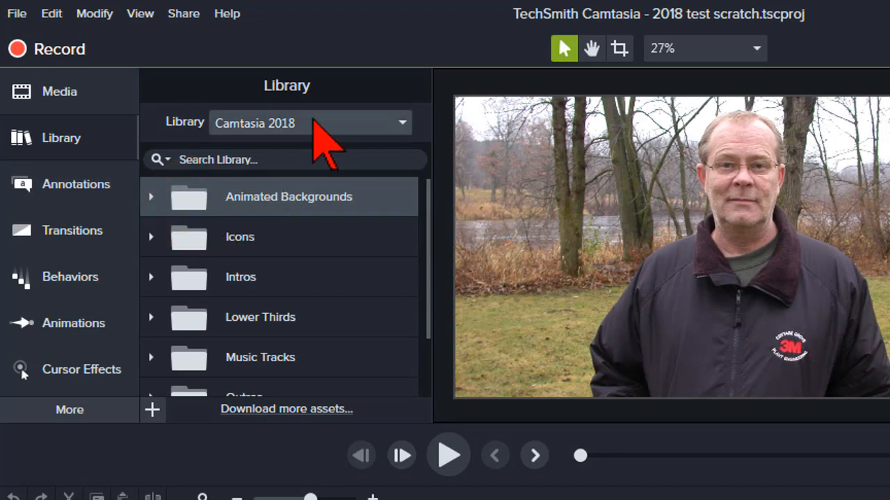
pyautogui.click(150, 197)
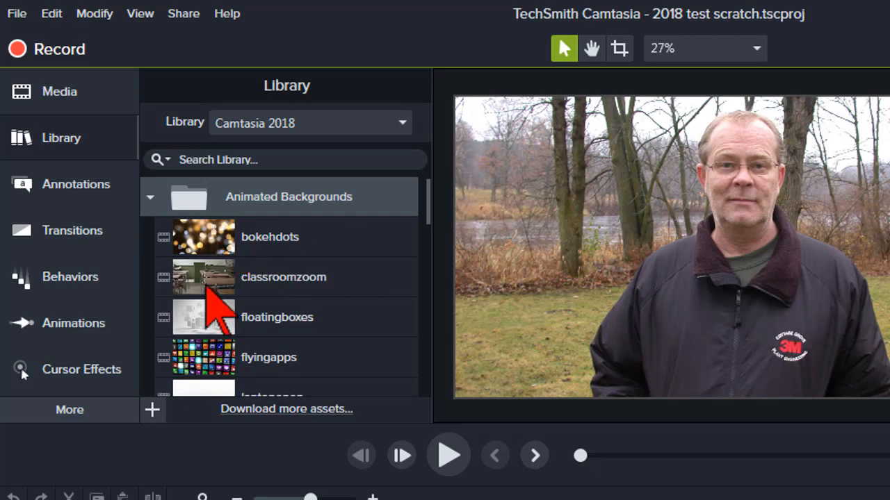
pyautogui.scroll(-3, 207, 290)
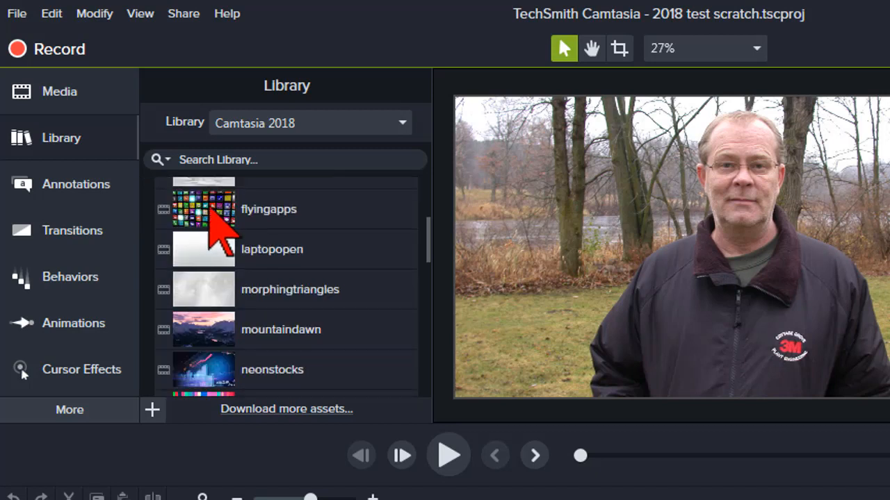
pyautogui.scroll(-7, 210, 207)
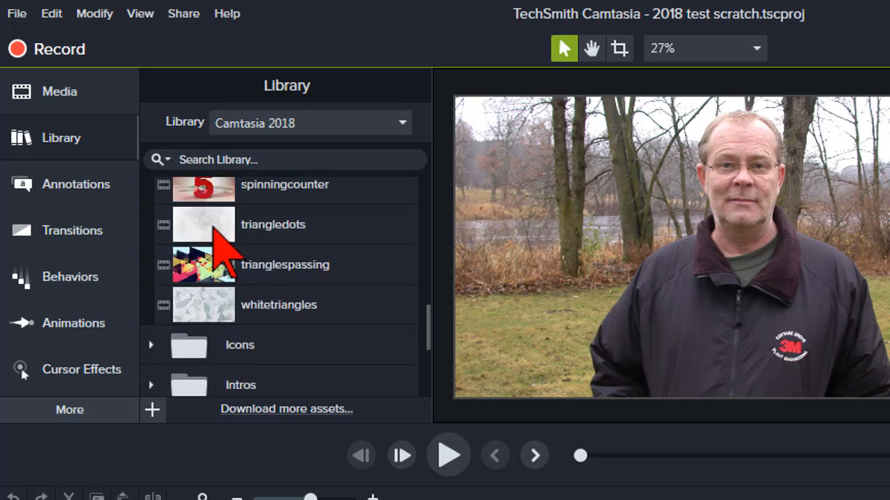
pyautogui.scroll(10, 221, 244)
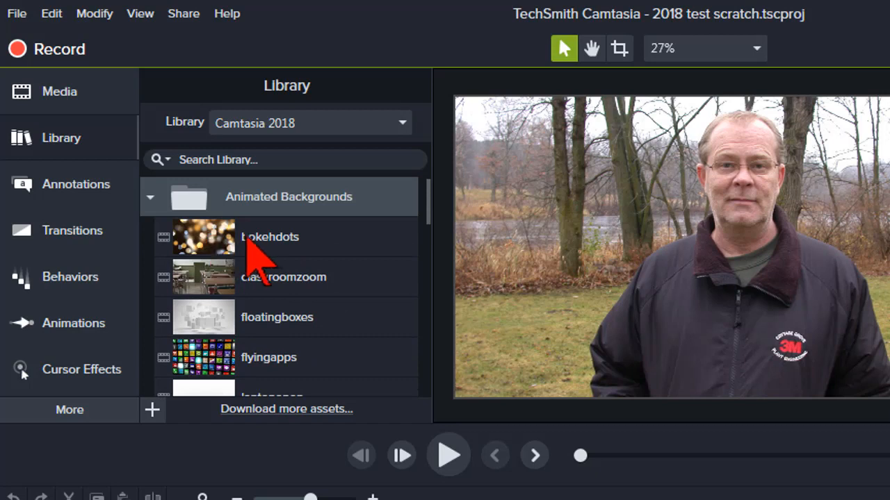
# Step: Check the file details and available actions of the bokehdots background without applying any
pyautogui.moveTo(291, 239)
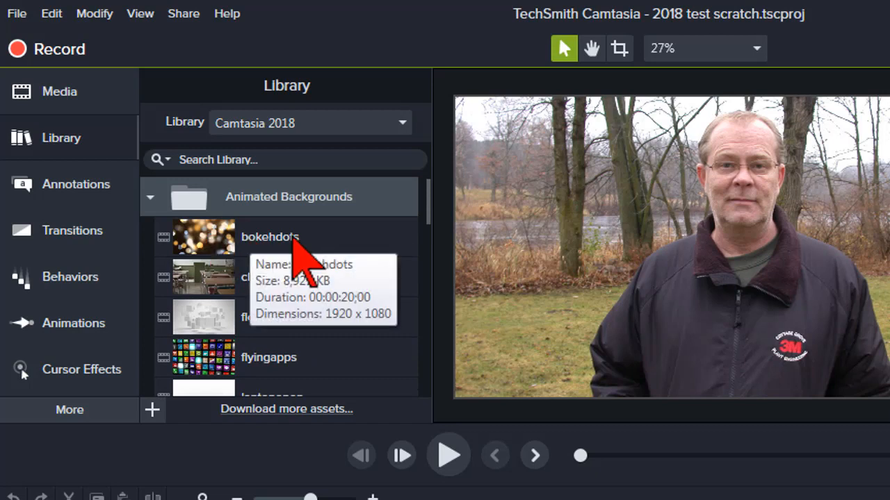
pyautogui.rightClick(217, 238)
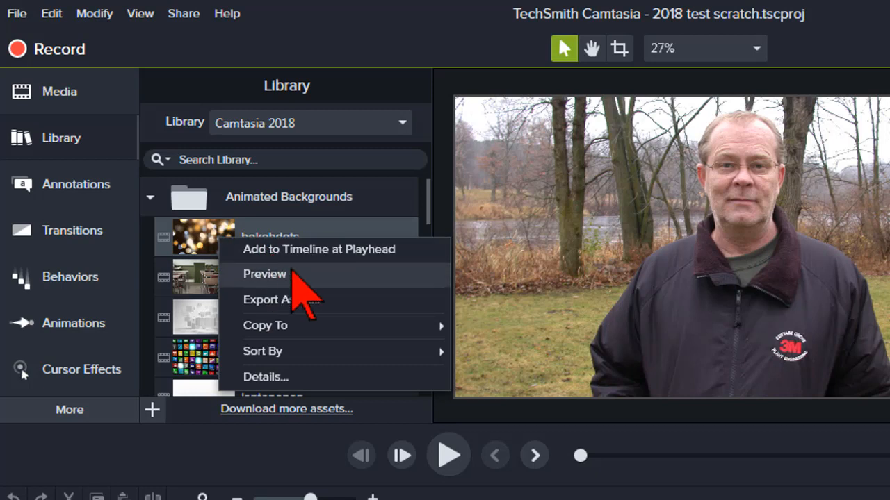
pyautogui.click(213, 253)
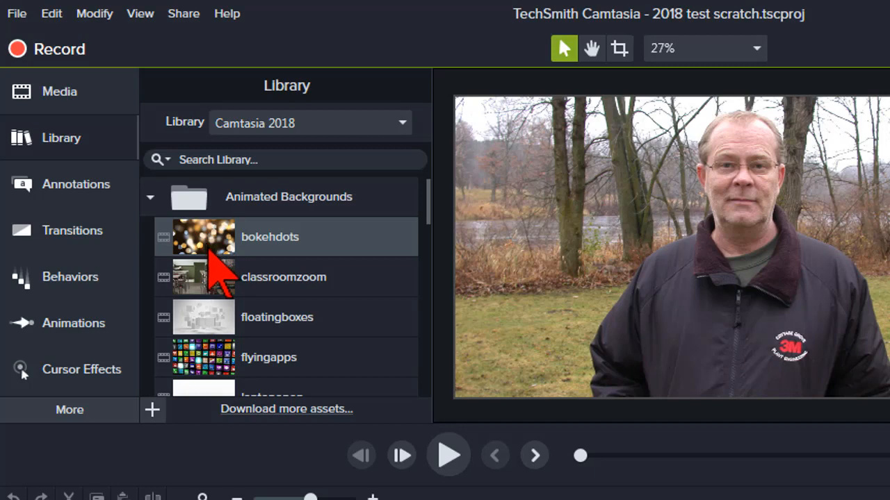
# Step: Skim the remaining animated background clips and collapse their folder
pyautogui.scroll(-3, 205, 250)
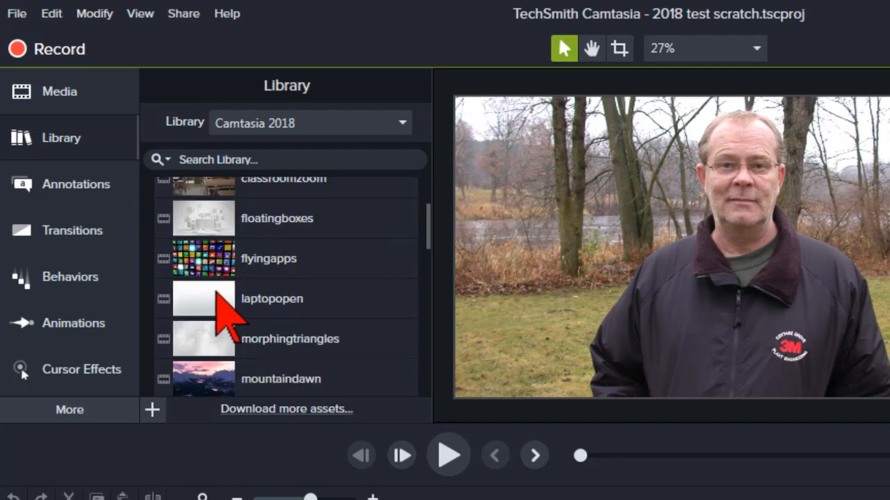
pyautogui.scroll(-3, 219, 293)
pyautogui.scroll(6, 215, 292)
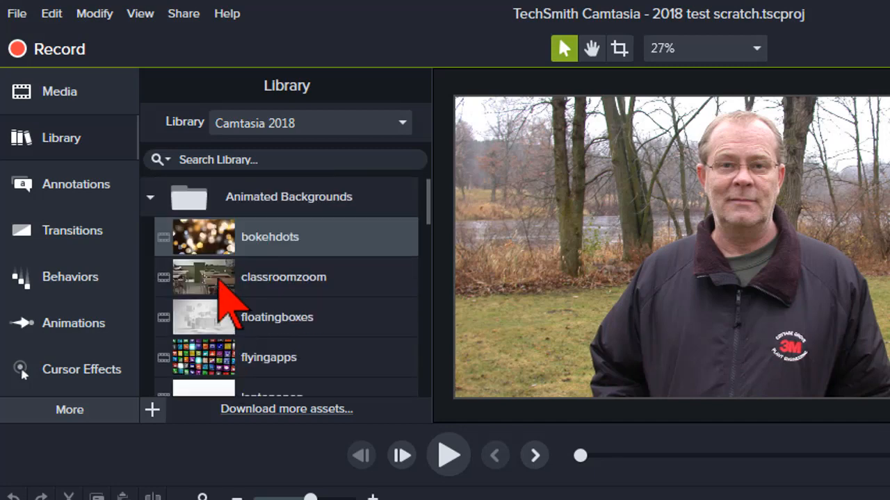
pyautogui.click(150, 197)
pyautogui.moveTo(426, 221); pyautogui.dragTo(425, 247)
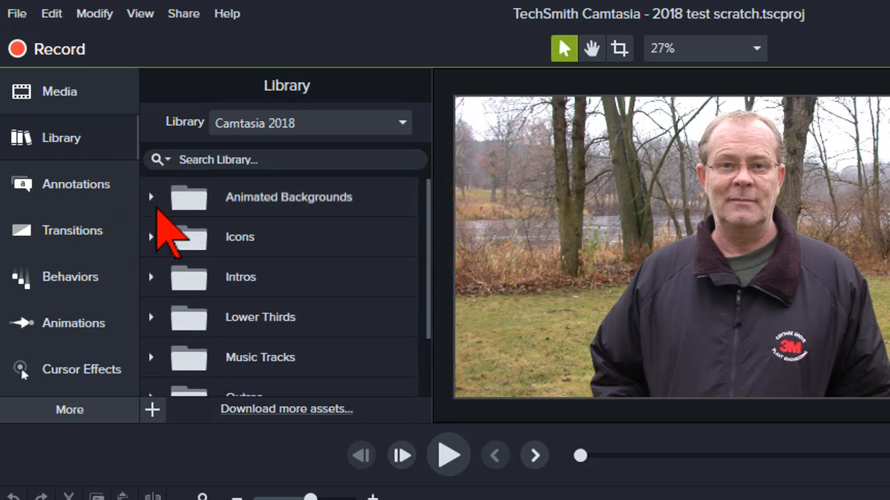
# Step: Reopen the Animated Backgrounds folder, review the clips below bokehdots, and close the folder again
pyautogui.click(152, 197)
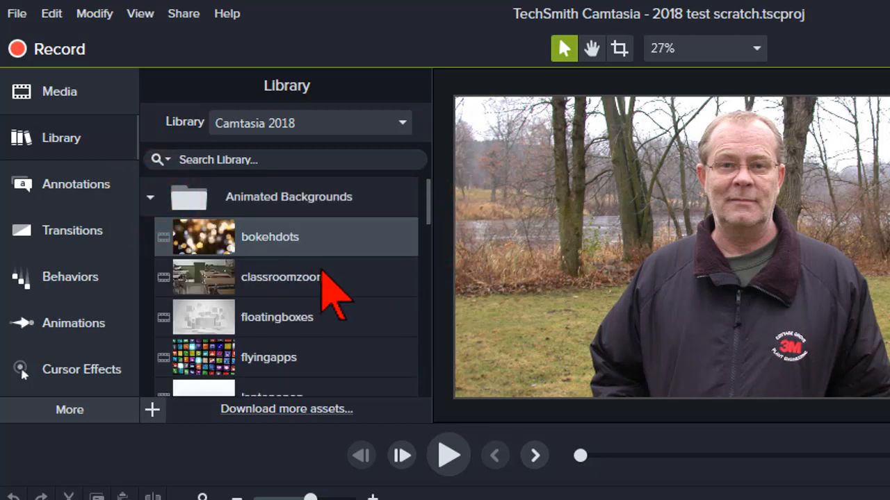
pyautogui.click(203, 236)
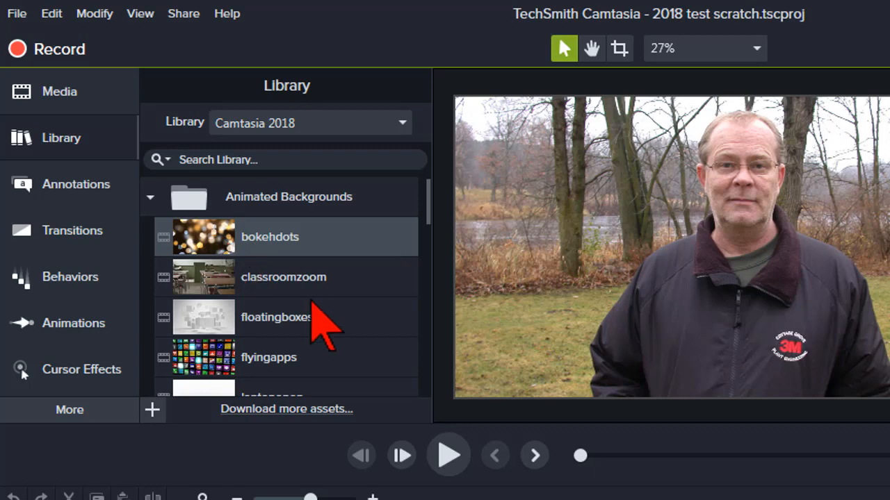
pyautogui.scroll(-2, 324, 317)
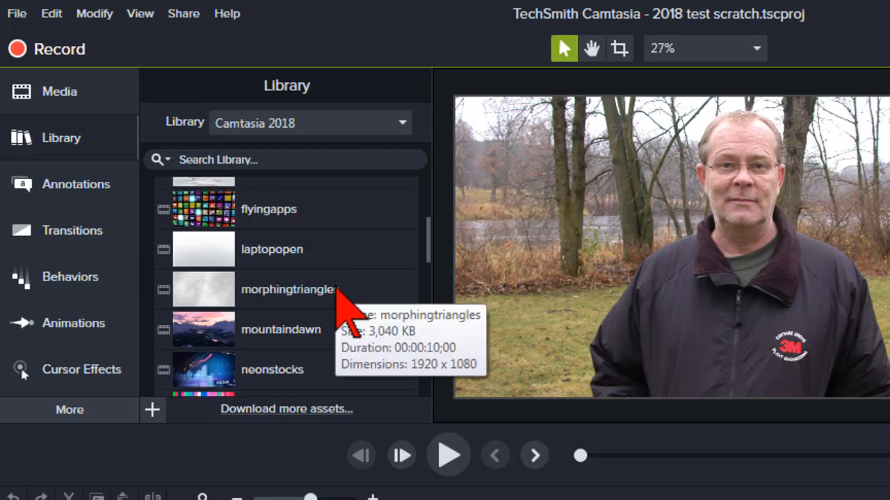
pyautogui.scroll(-3, 341, 308)
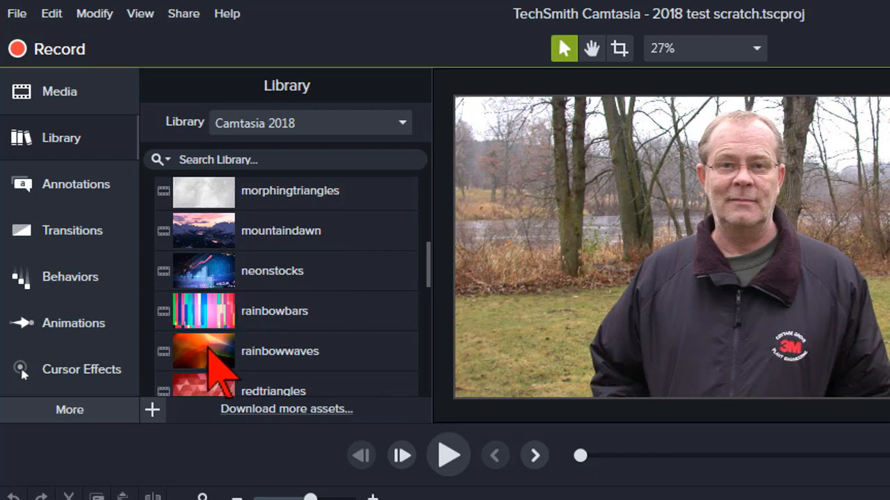
pyautogui.scroll(-3, 209, 360)
pyautogui.scroll(8, 328, 317)
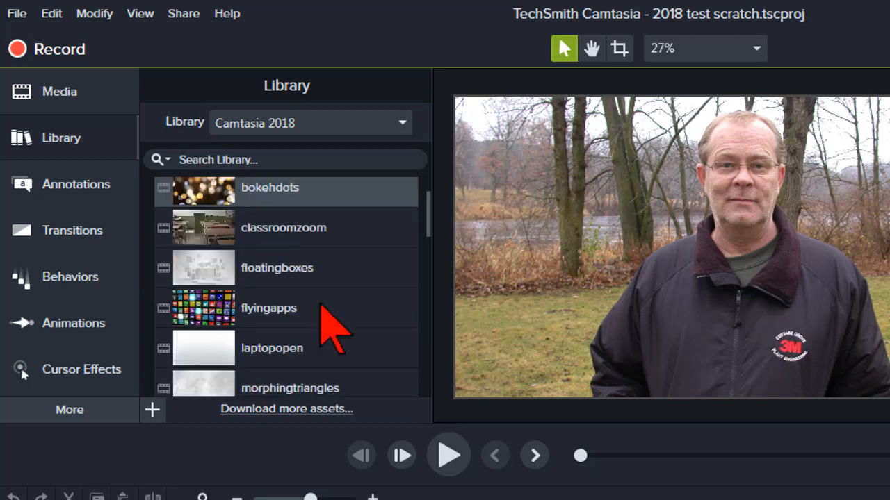
pyautogui.click(151, 197)
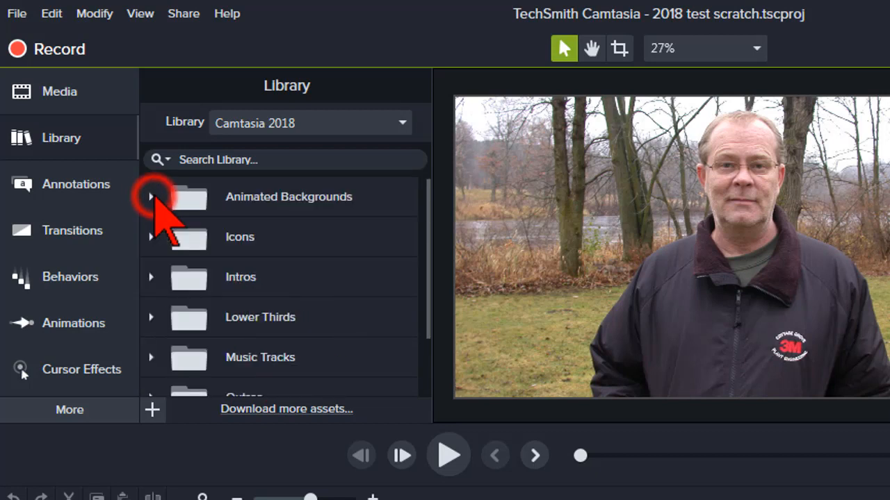
# Step: Expand the Icons folder and its Buildings subfolder, and check the actions available for Buildings
pyautogui.click(151, 237)
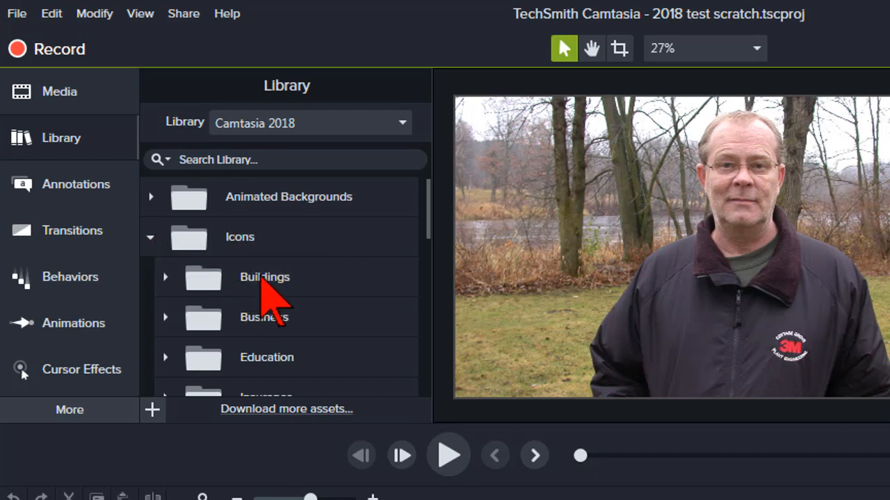
pyautogui.click(165, 277)
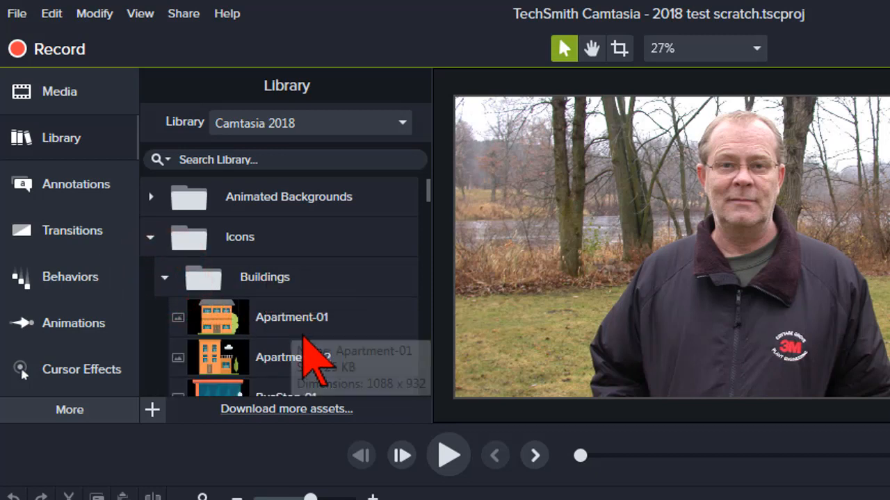
pyautogui.rightClick(275, 278)
pyautogui.press('Escape')
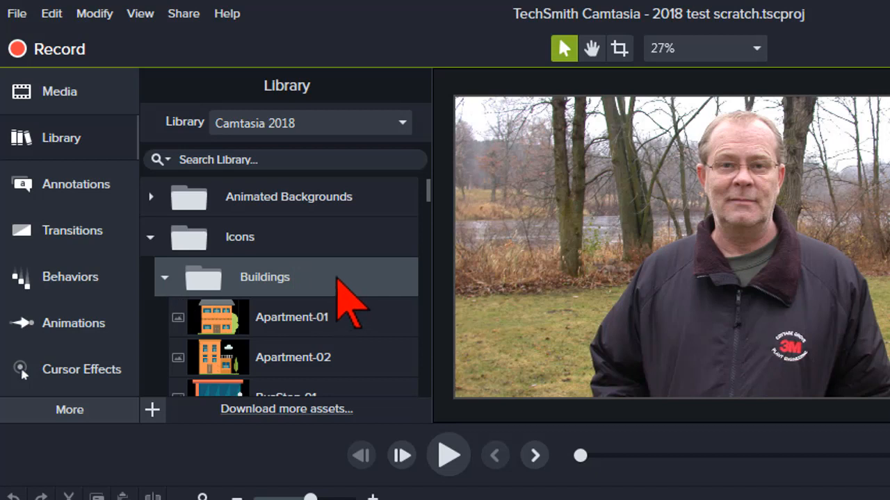
# Step: Look through the building icons, select House-02, and collapse the Buildings and Icons folders
pyautogui.scroll(-3, 348, 299)
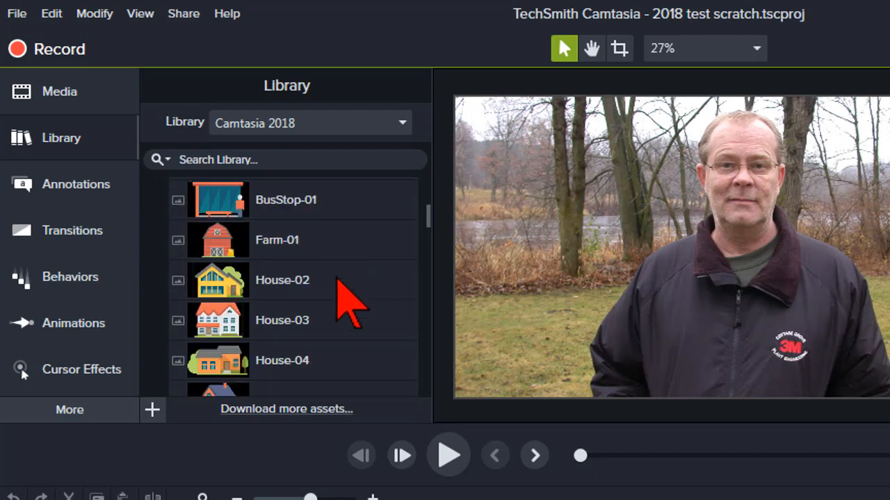
pyautogui.click(235, 285)
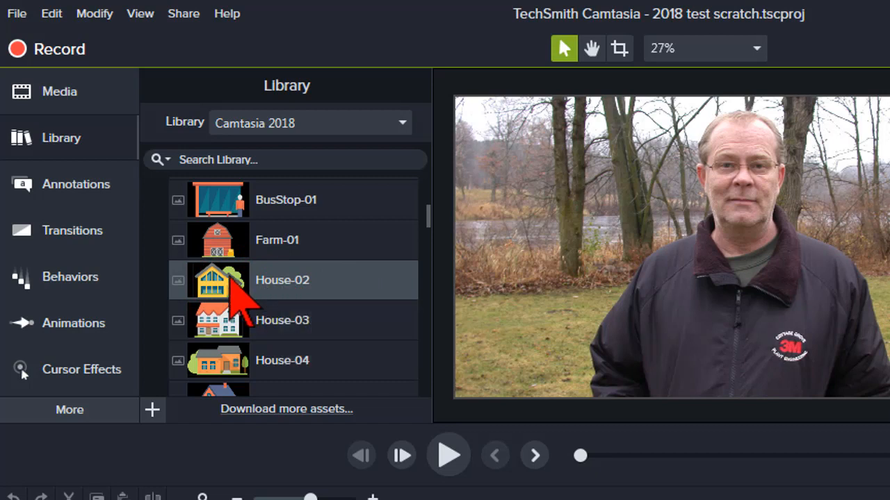
pyautogui.scroll(3, 235, 292)
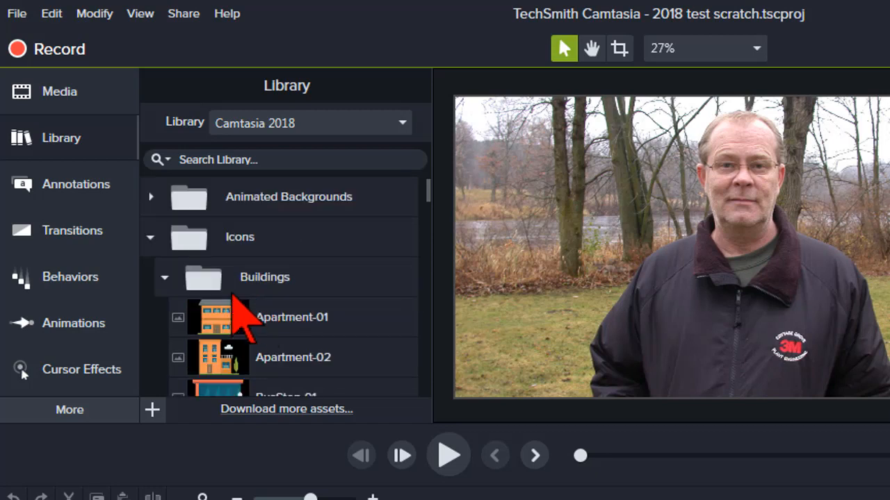
pyautogui.click(165, 278)
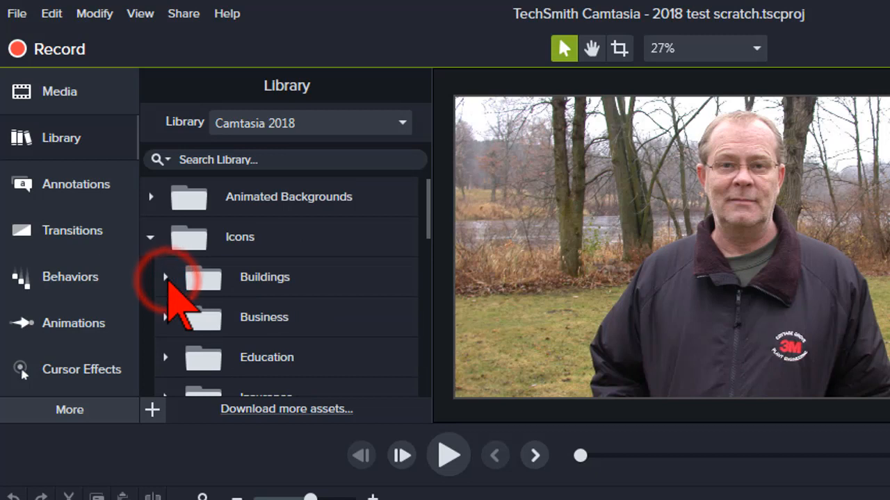
pyautogui.click(150, 237)
# Step: Expand the Lower Thirds folder and look through its title assets
pyautogui.scroll(-1, 278, 305)
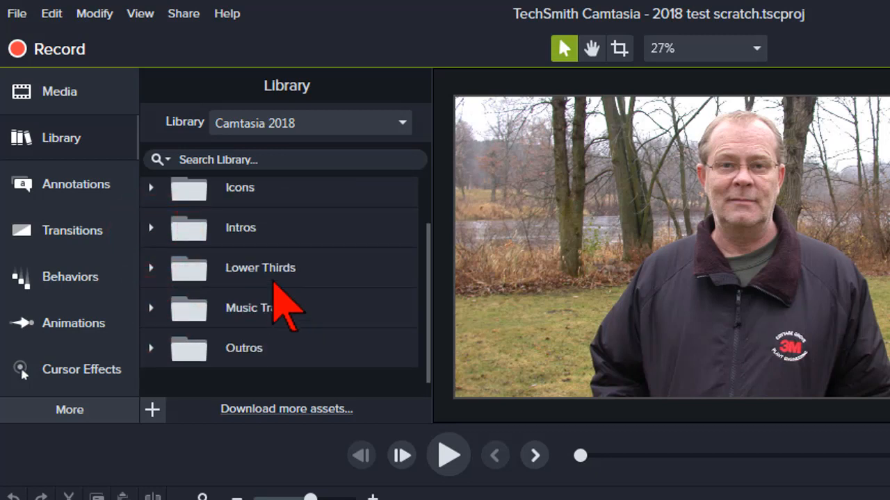
pyautogui.click(150, 268)
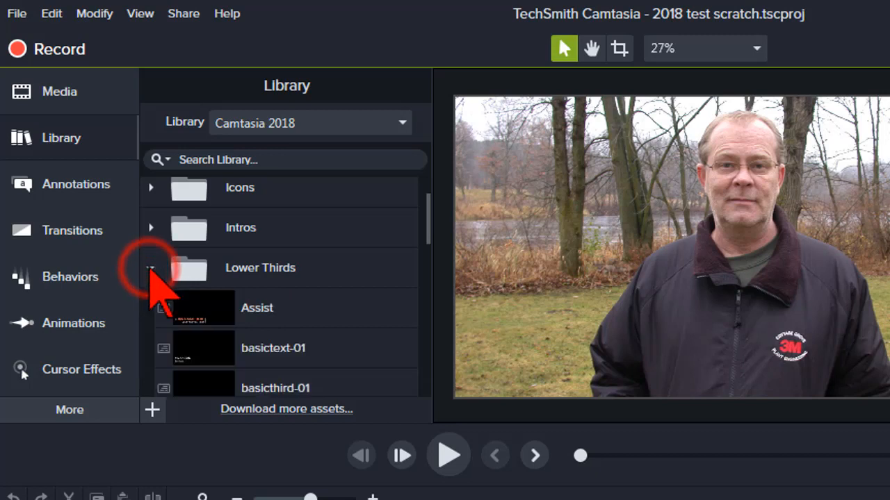
pyautogui.scroll(-5, 390, 333)
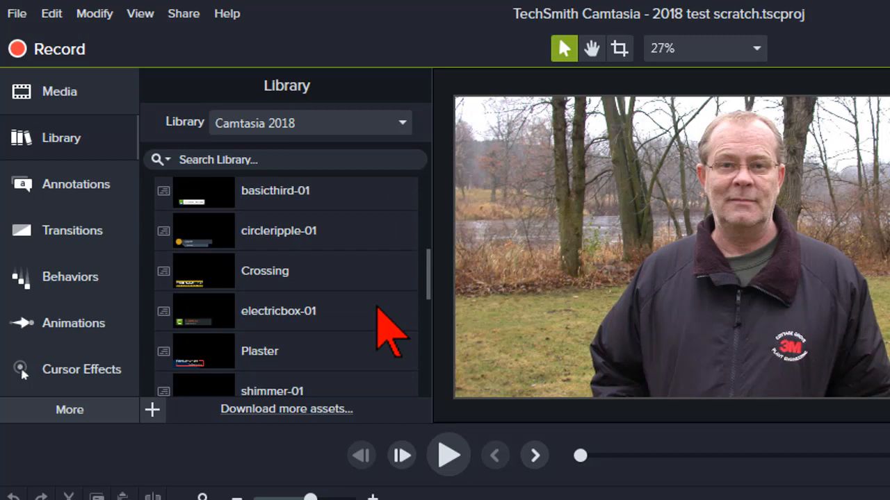
# Step: Place the Crossing lower third on Track 2 at about 10 seconds and play it back from just before its start
pyautogui.click(206, 278)
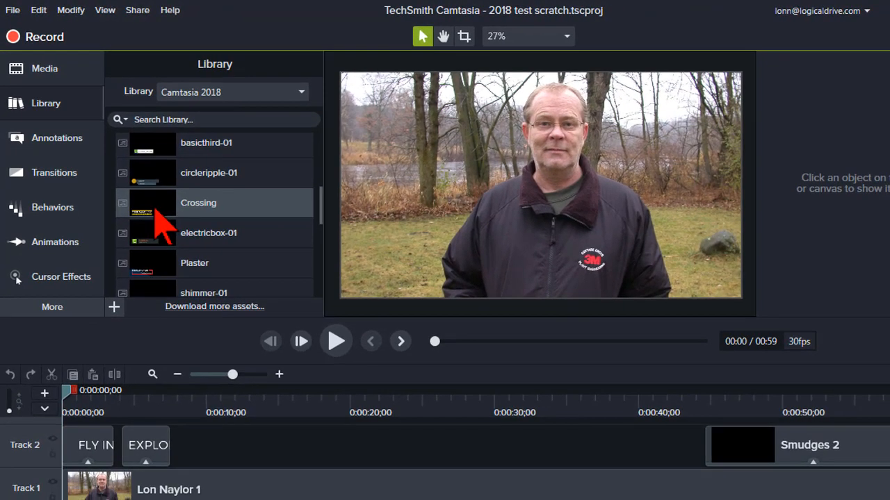
pyautogui.moveTo(155, 208); pyautogui.dragTo(207, 460)
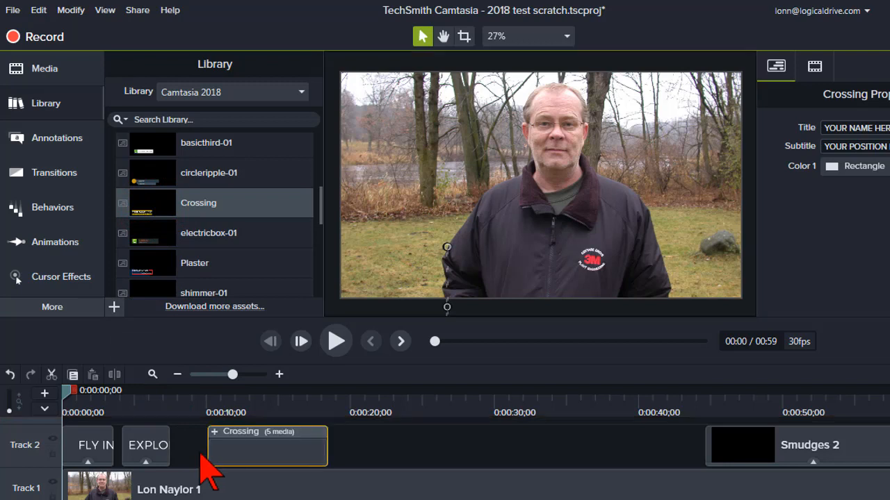
pyautogui.click(203, 400)
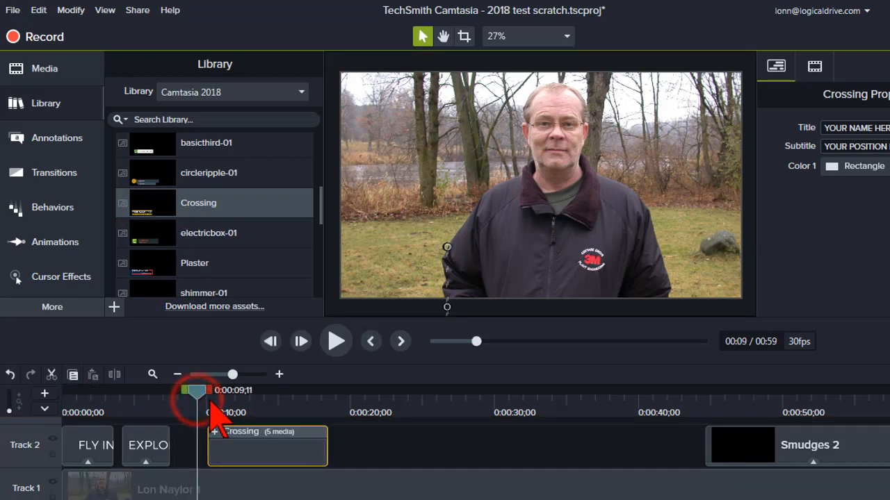
pyautogui.click(336, 343)
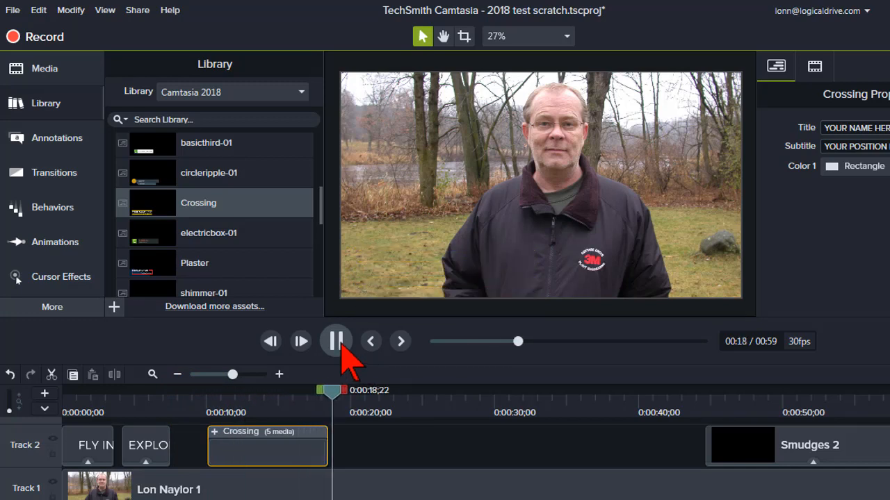
pyautogui.click(338, 344)
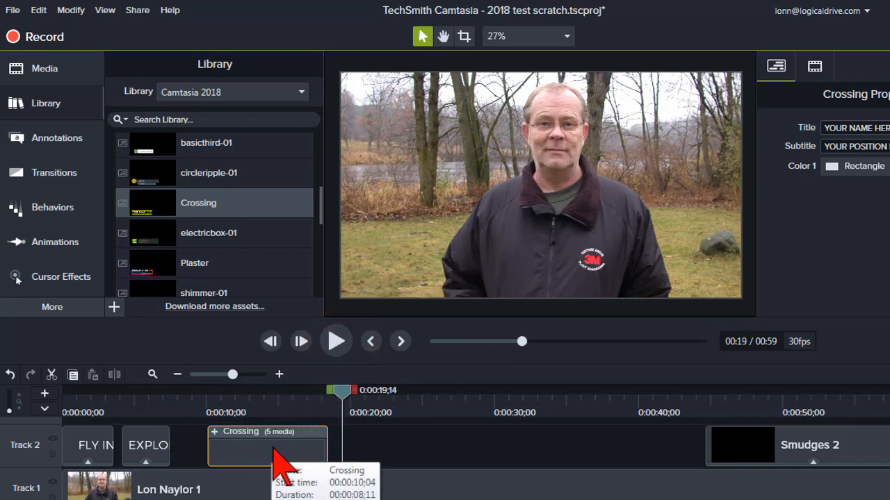
# Step: Enlarge the timeline area and move the playhead to the start of the Crossing clip at 0:00:10;04
pyautogui.moveTo(370, 318); pyautogui.dragTo(376, 237)
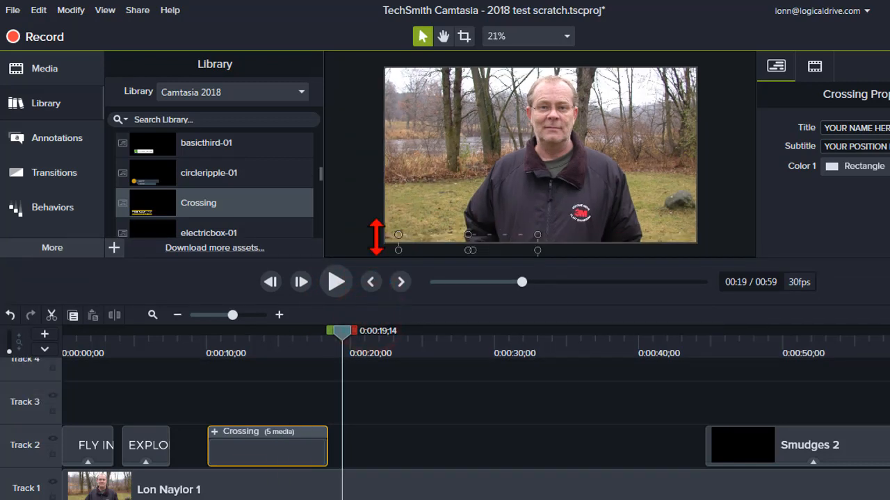
pyautogui.click(250, 410)
pyautogui.click(208, 340)
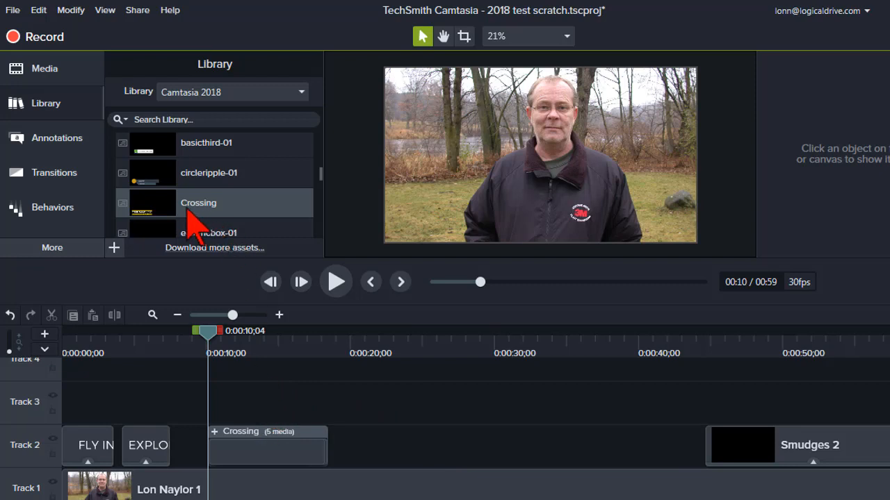
# Step: Expand the Crossing group to examine its layers and scrub the playhead to 0:00:14;24
pyautogui.click(213, 432)
pyautogui.scroll(2, 447, 461)
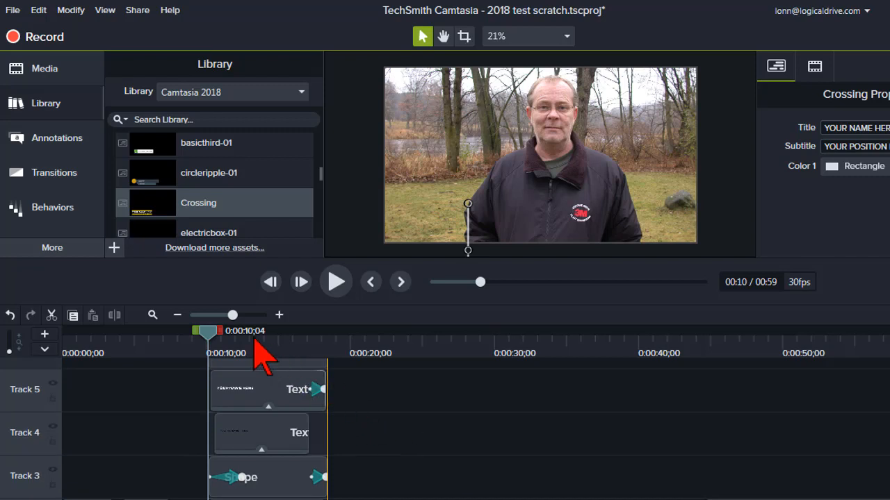
pyautogui.click(209, 335)
pyautogui.moveTo(219, 341); pyautogui.dragTo(275, 342)
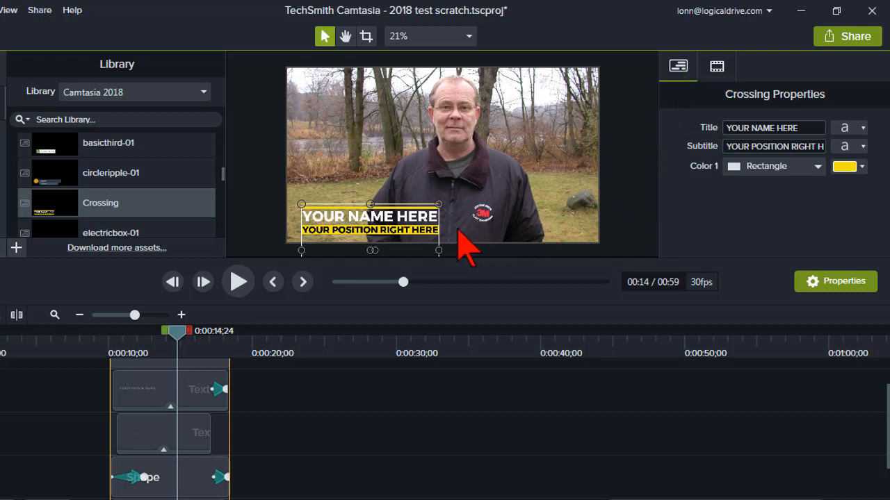
# Step: Change the Crossing lower third's Color 1 rectangle to green and select its title text for editing
pyautogui.click(863, 167)
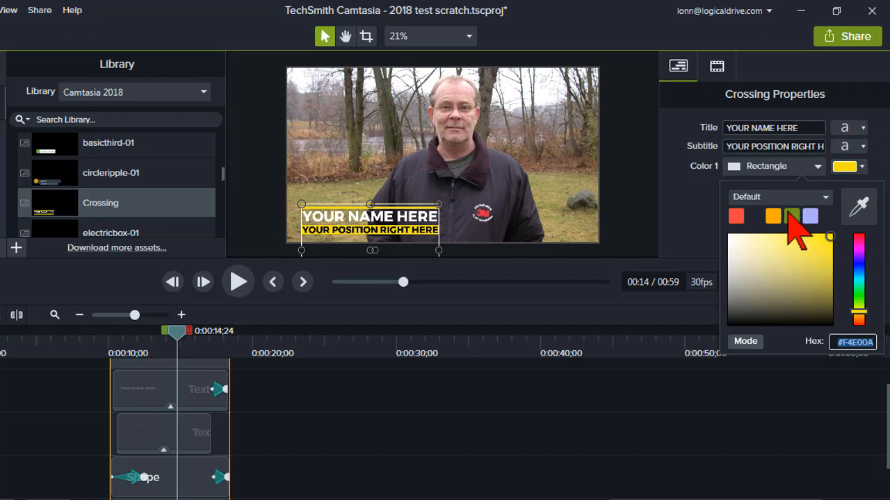
pyautogui.click(788, 212)
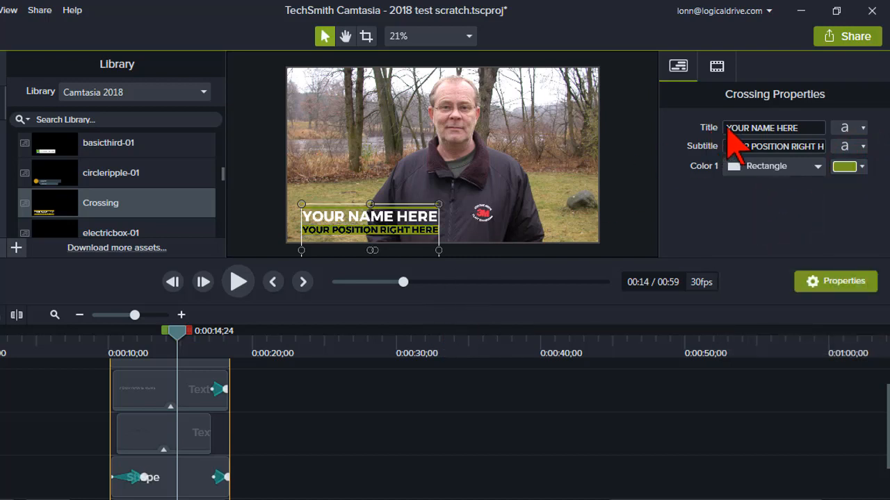
pyautogui.click(734, 128)
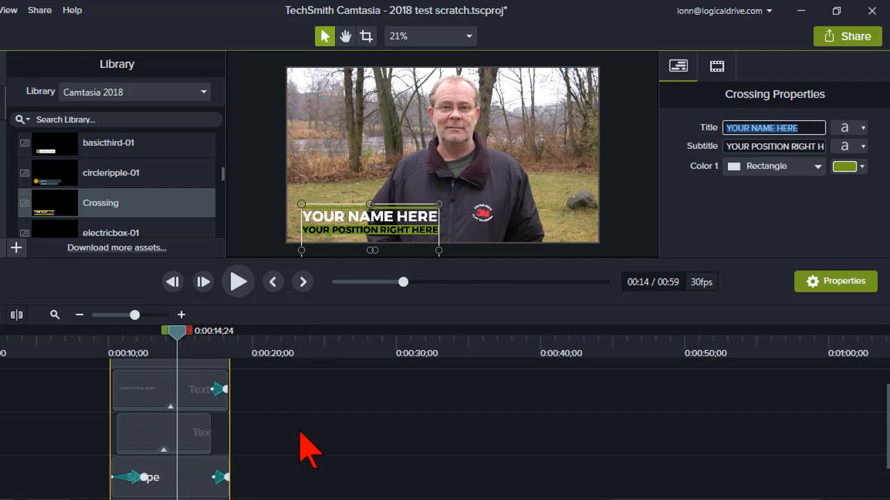
# Step: Collapse the Crossing group and extend its end to a duration of 00:00:13;29
pyautogui.scroll(3, 314, 454)
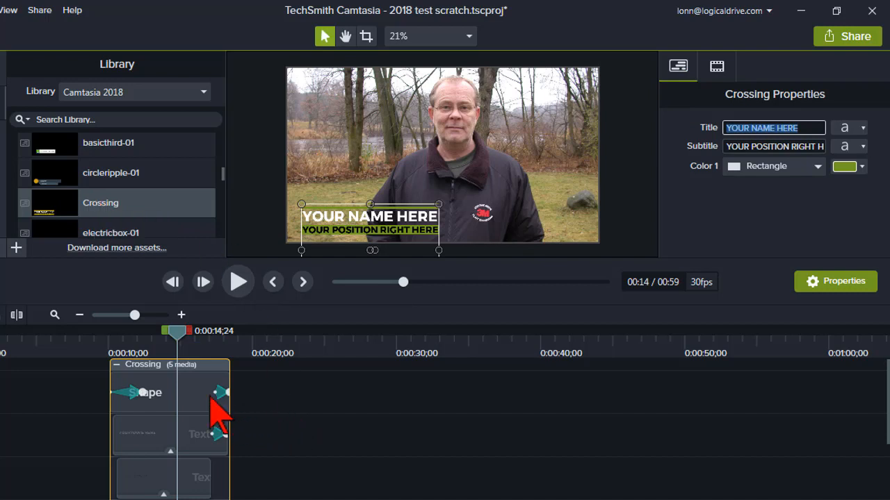
pyautogui.click(117, 365)
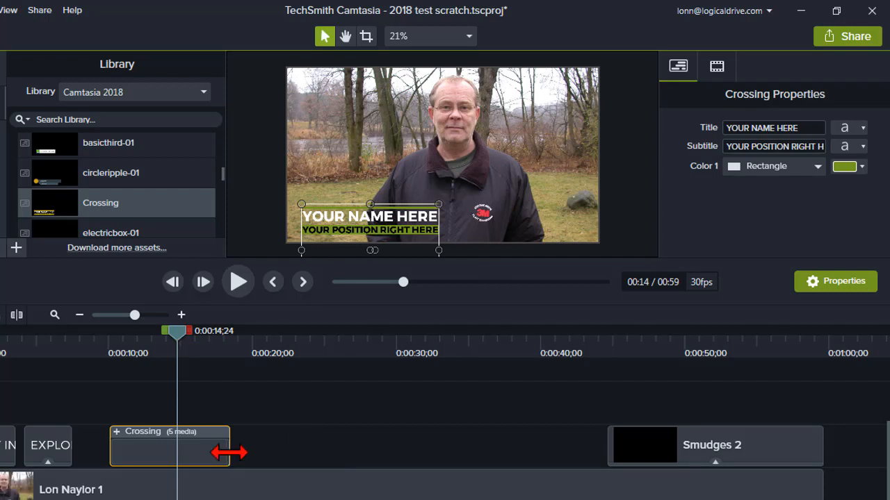
pyautogui.moveTo(229, 453); pyautogui.dragTo(311, 452)
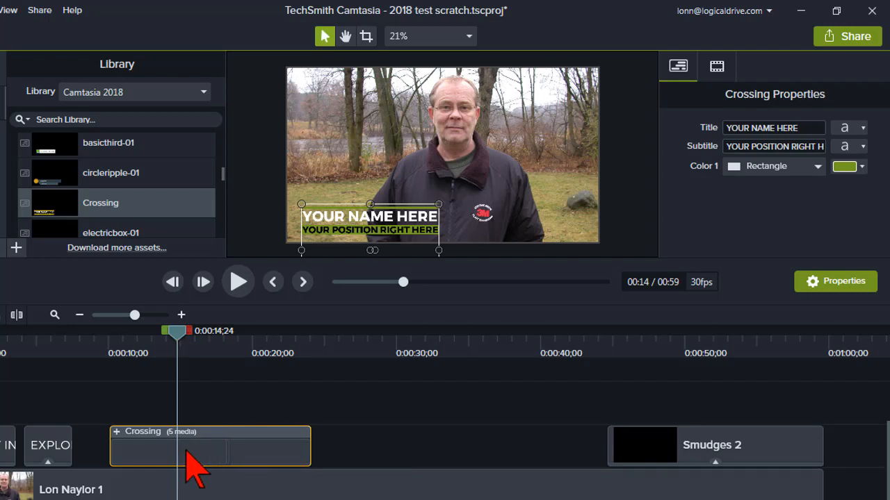
# Step: Inside the Crossing group, extend the title text layer to the group's end and move the title's and top shape's closing animations there
pyautogui.click(117, 432)
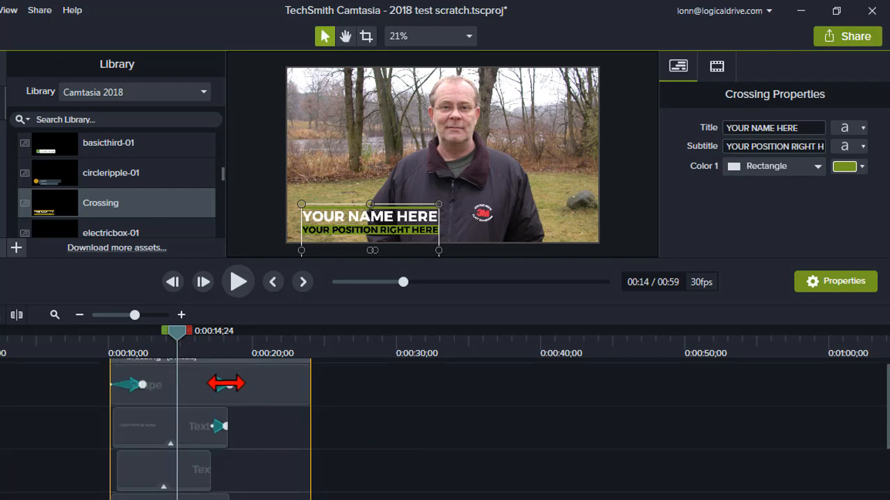
pyautogui.click(224, 384)
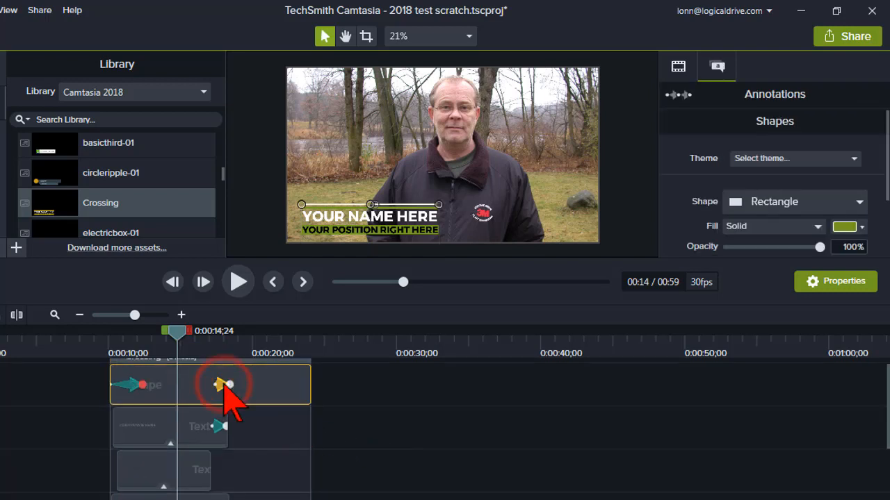
pyautogui.click(220, 422)
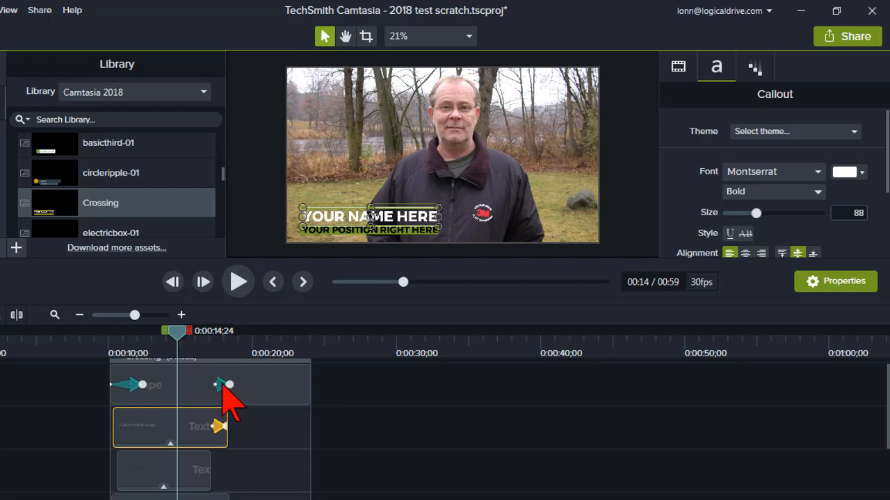
pyautogui.moveTo(220, 384); pyautogui.dragTo(303, 387)
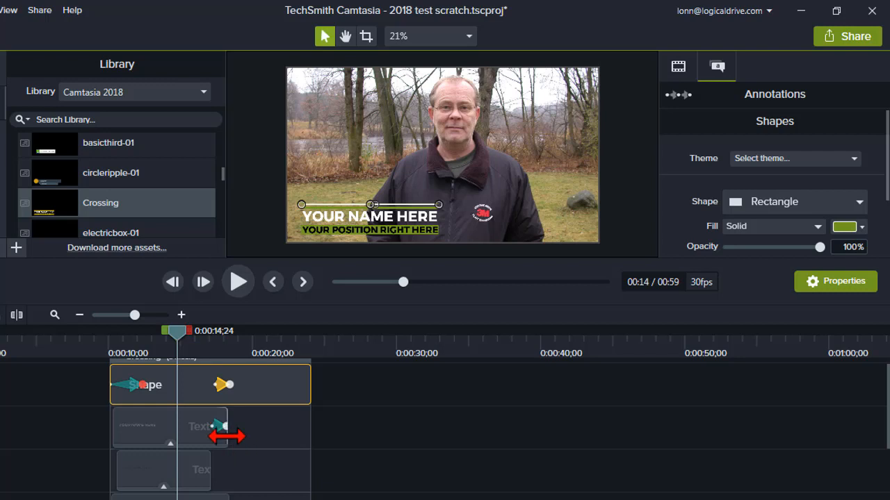
pyautogui.moveTo(227, 436); pyautogui.dragTo(310, 435)
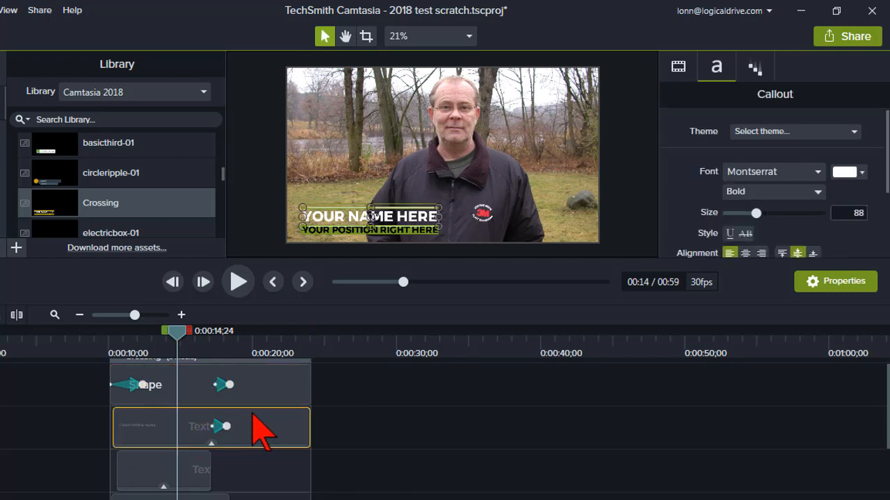
pyautogui.click(218, 425)
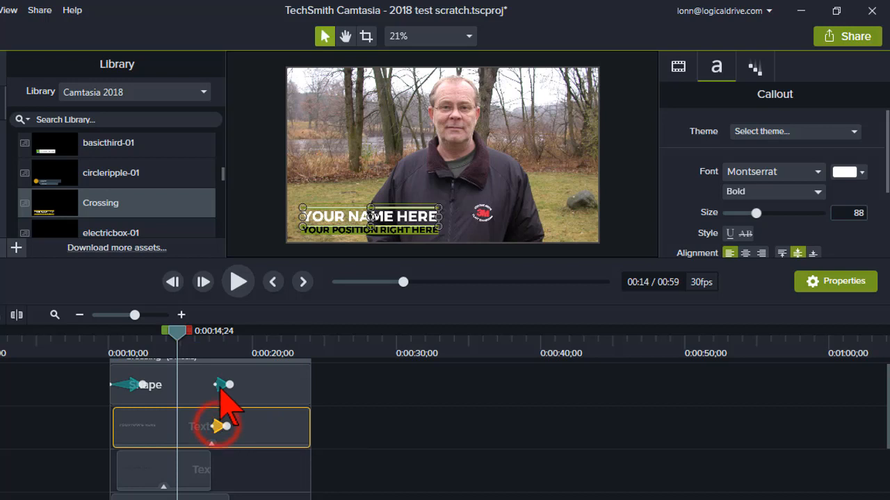
pyautogui.moveTo(221, 384); pyautogui.dragTo(310, 388)
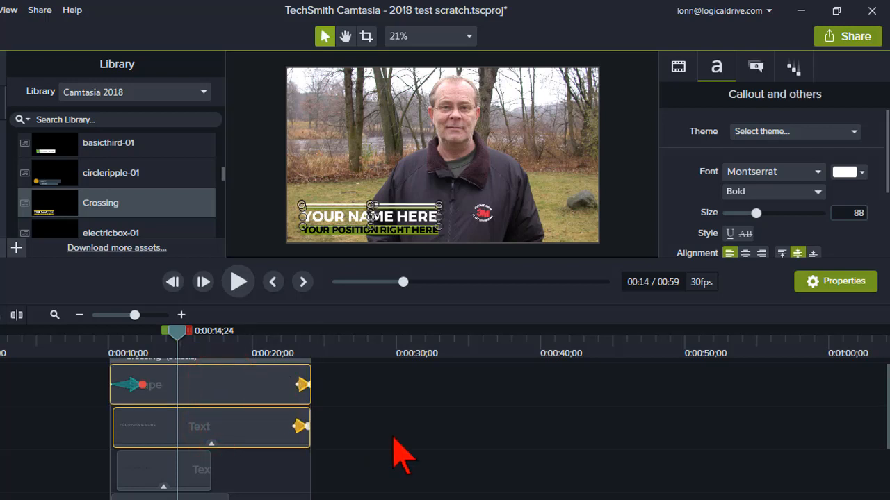
# Step: Extend the Shape layer below the subtitle almost to the Crossing group's end and lengthen the subtitle text layer
pyautogui.scroll(-3, 399, 455)
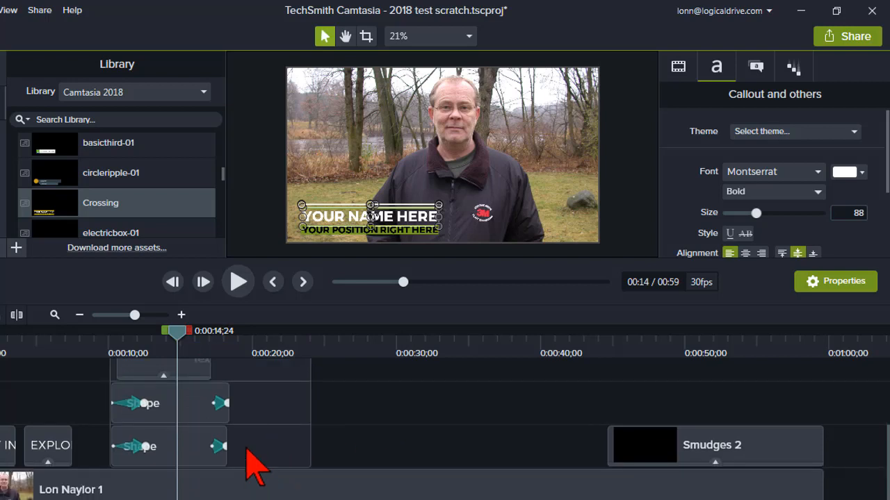
pyautogui.click(223, 414)
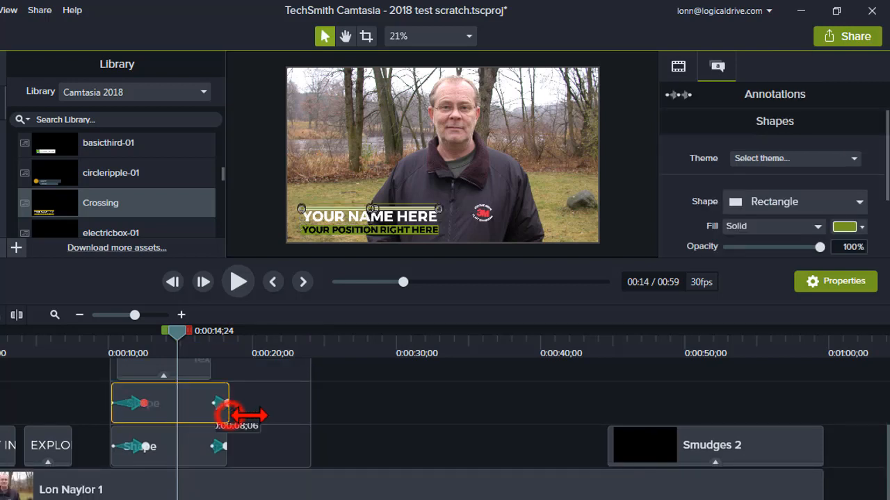
pyautogui.moveTo(232, 415); pyautogui.dragTo(308, 420)
pyautogui.scroll(2, 229, 473)
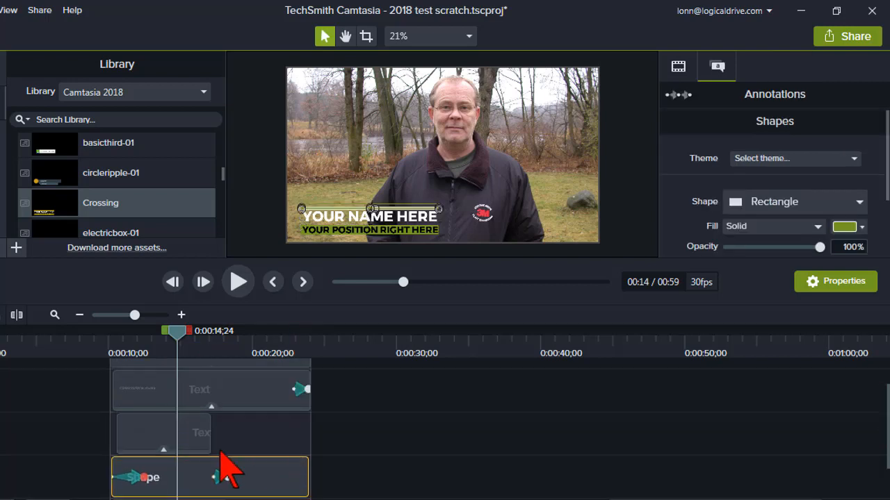
pyautogui.click(209, 441)
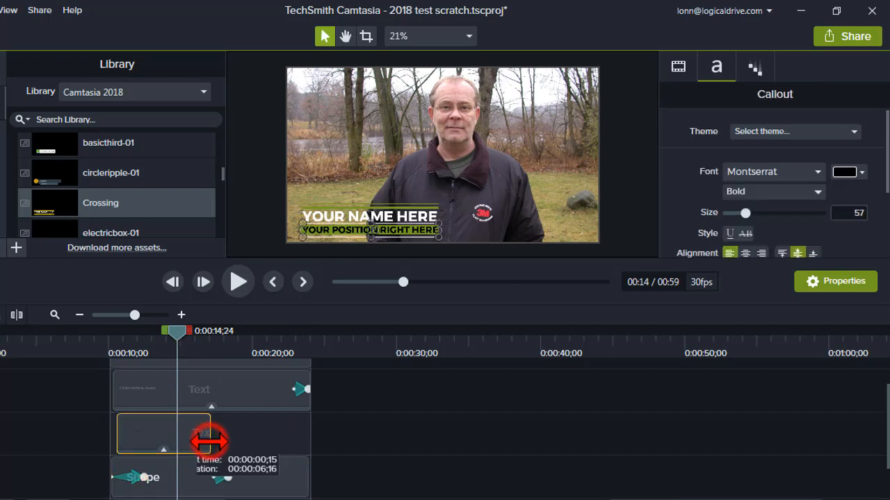
pyautogui.moveTo(221, 441); pyautogui.dragTo(271, 443)
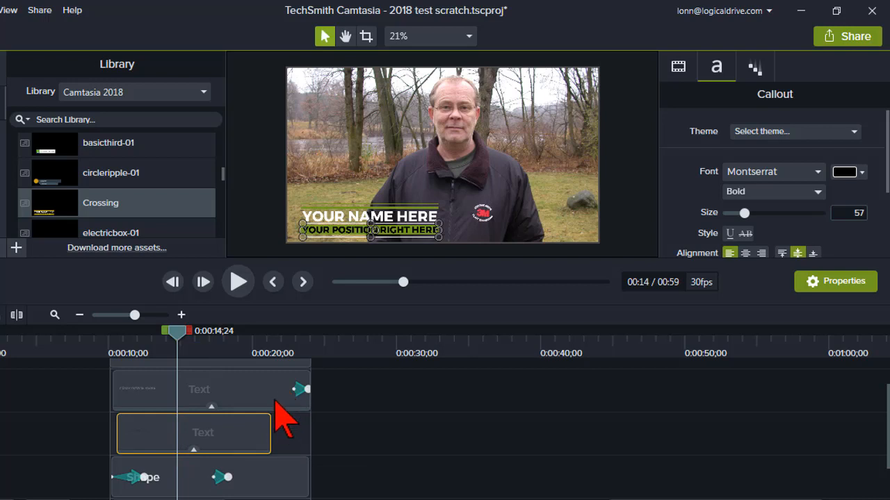
# Step: Collapse the Crossing group and delete it from Track 2
pyautogui.scroll(-2, 351, 469)
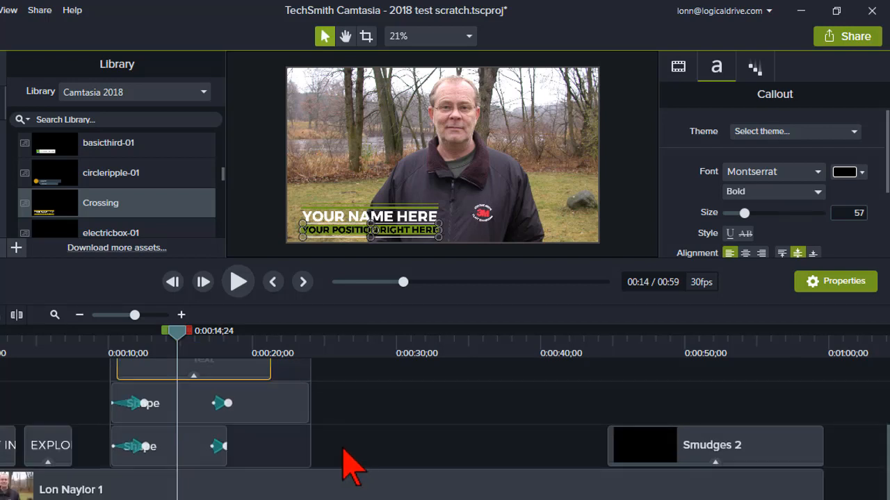
pyautogui.scroll(1, 367, 465)
pyautogui.scroll(1, 354, 462)
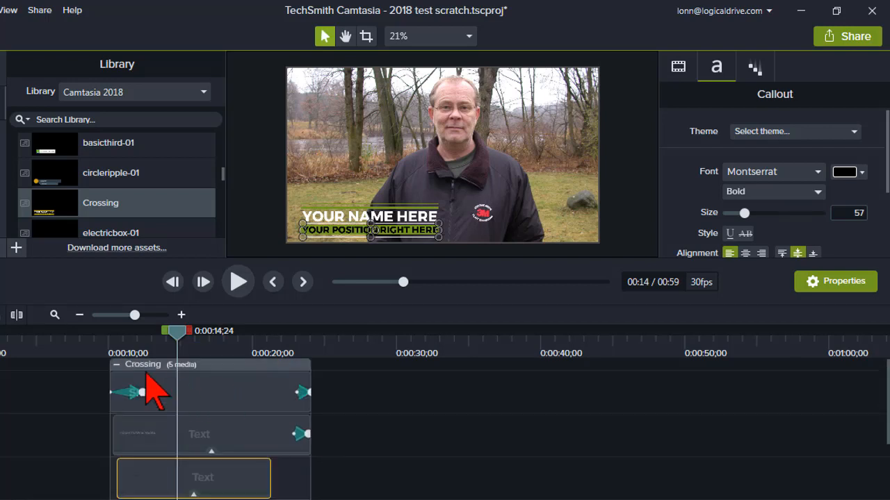
pyautogui.click(119, 366)
pyautogui.scroll(-2, 202, 424)
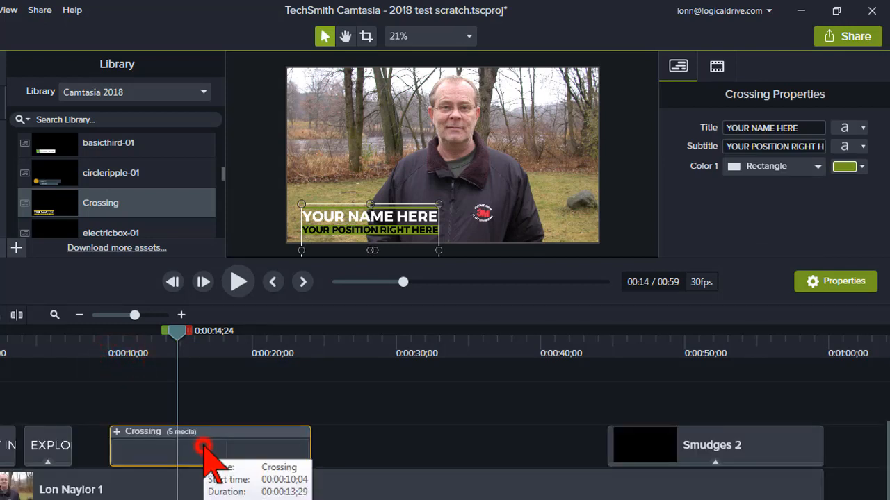
pyautogui.click(160, 447)
pyautogui.press('Delete')
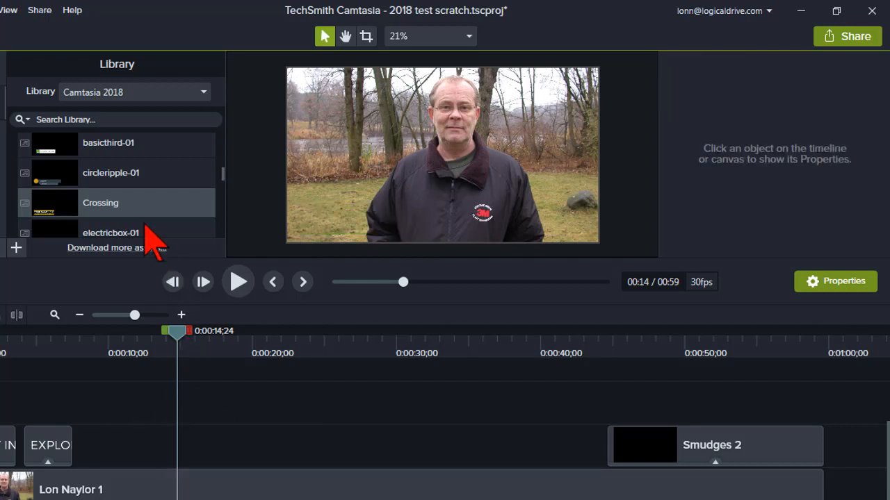
# Step: Place a fresh Crossing lower third on Track 2 at about 12 seconds, shortened to about 5 seconds, and expand its layers
pyautogui.moveTo(128, 204); pyautogui.dragTo(137, 471)
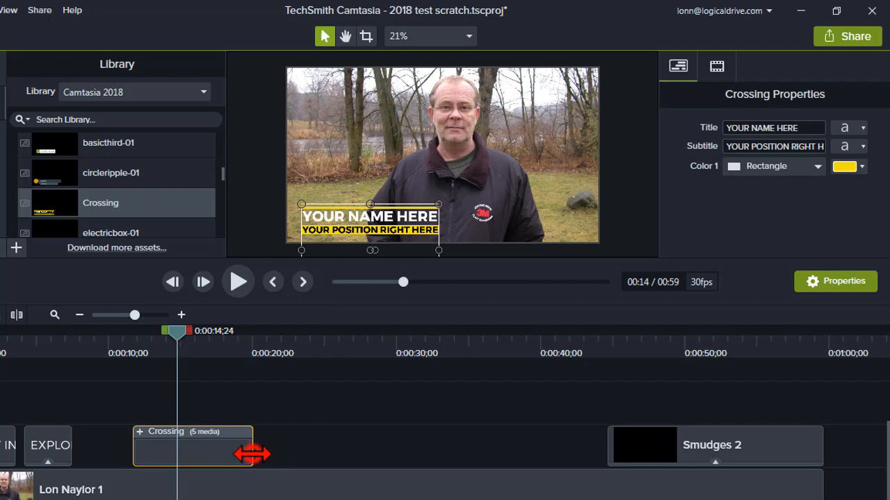
pyautogui.moveTo(252, 454); pyautogui.dragTo(209, 453)
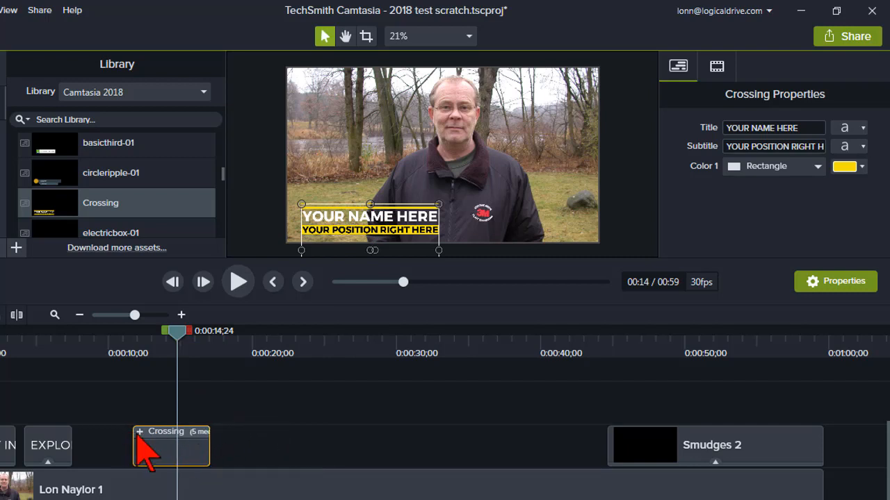
pyautogui.click(139, 432)
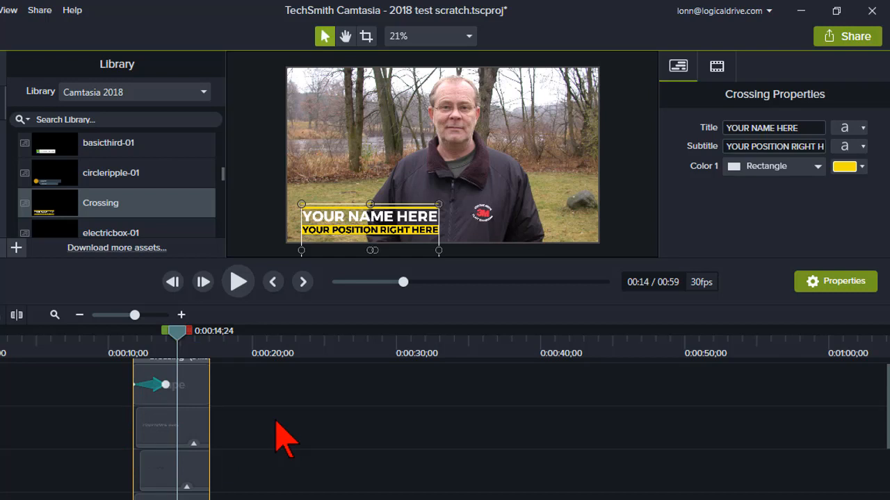
pyautogui.scroll(1, 276, 420)
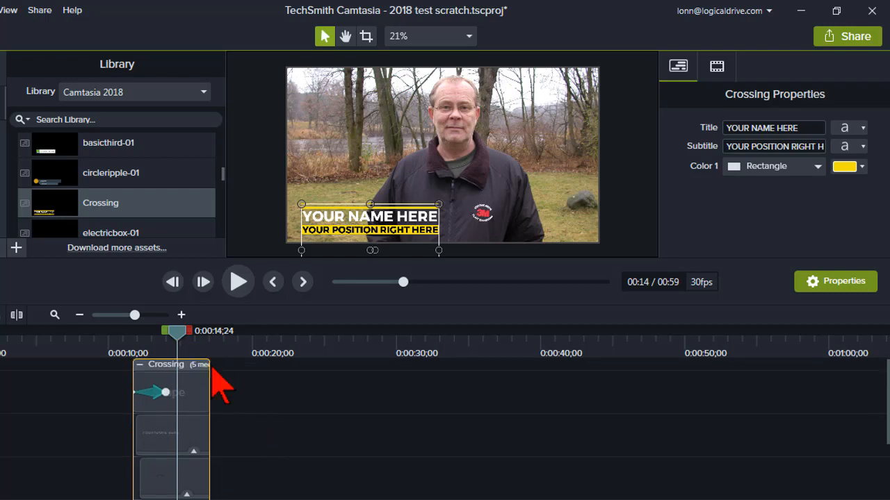
# Step: Lengthen the Crossing group on the timeline to about 10 seconds and collapse its layers
pyautogui.moveTo(208, 366); pyautogui.dragTo(275, 370)
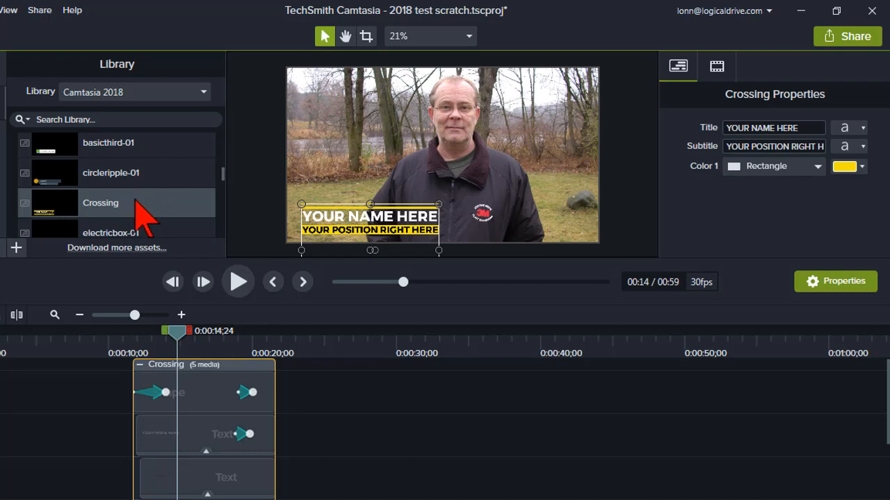
pyautogui.click(141, 364)
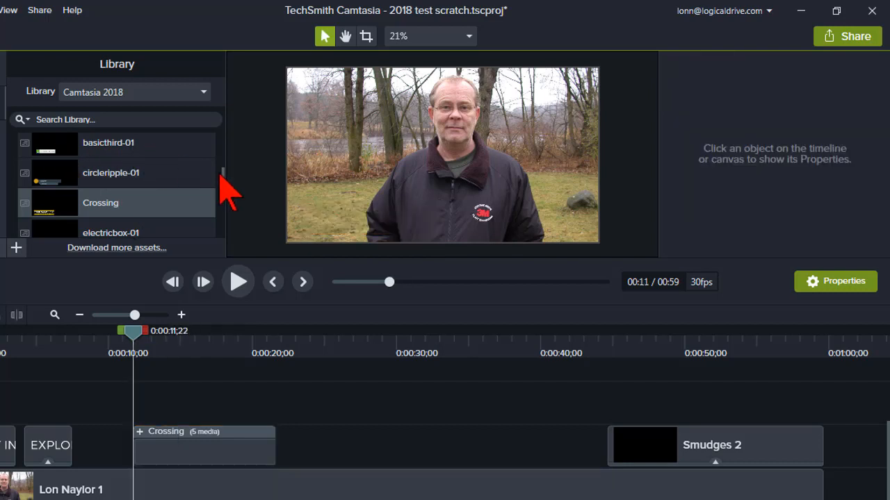
# Step: Collapse the library's Lower Thirds folder, then look through the Music Tracks folder and collapse it as well
pyautogui.moveTo(222, 170); pyautogui.dragTo(226, 159)
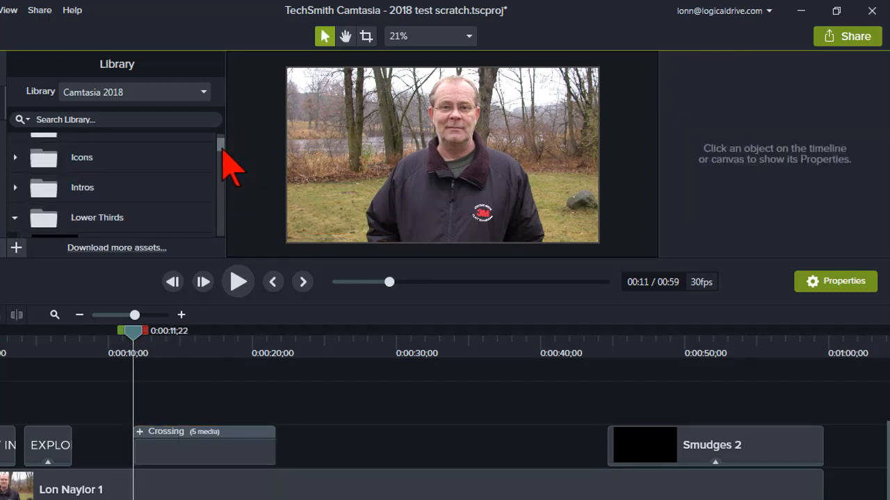
pyautogui.click(16, 221)
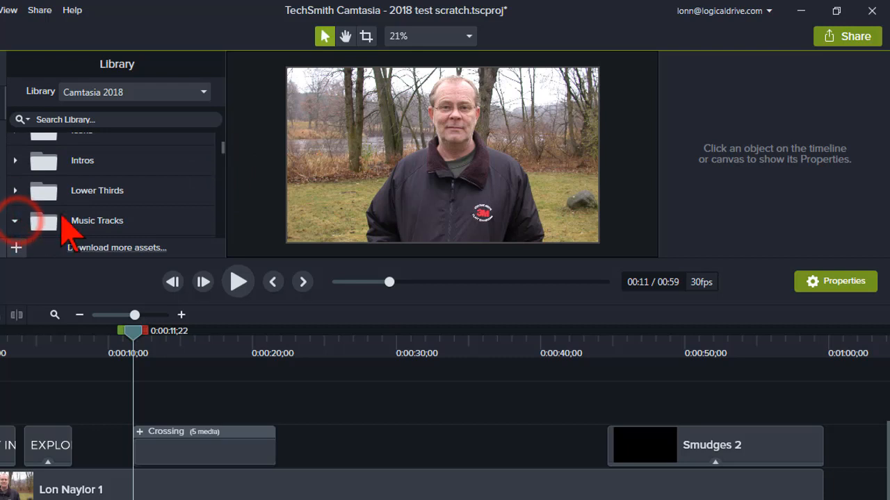
pyautogui.scroll(-2, 79, 216)
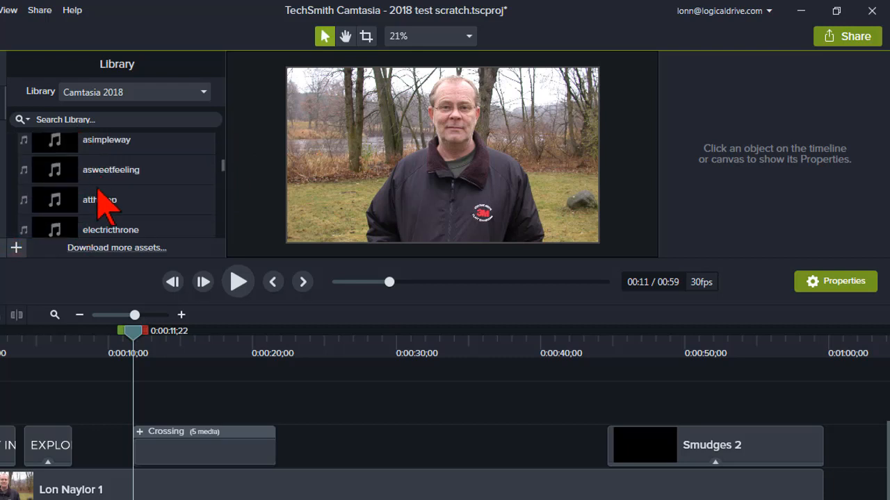
pyautogui.scroll(3, 81, 167)
pyautogui.scroll(-1, 101, 209)
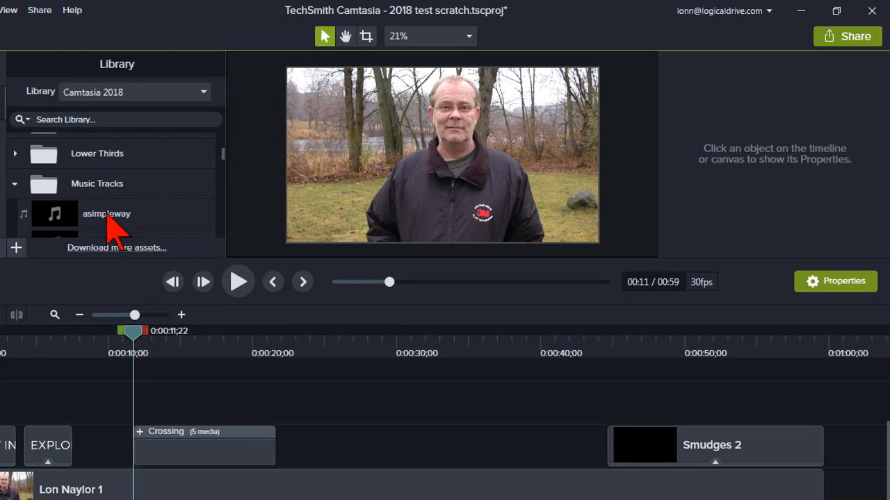
pyautogui.scroll(-1, 115, 202)
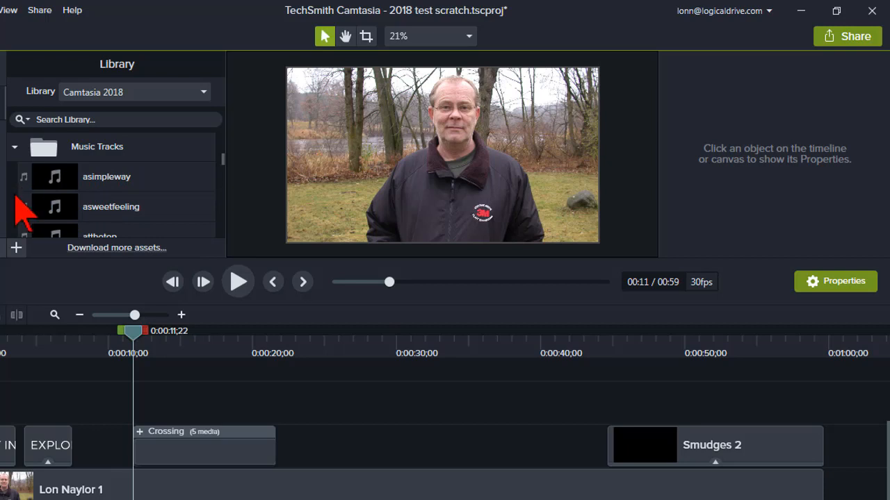
pyautogui.scroll(-1, 21, 209)
pyautogui.scroll(2, 28, 202)
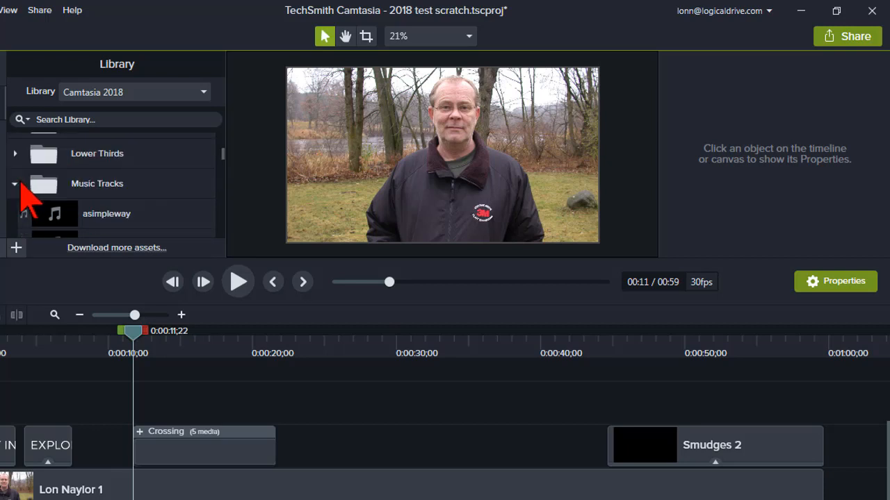
pyautogui.click(16, 184)
pyautogui.scroll(-1, 139, 212)
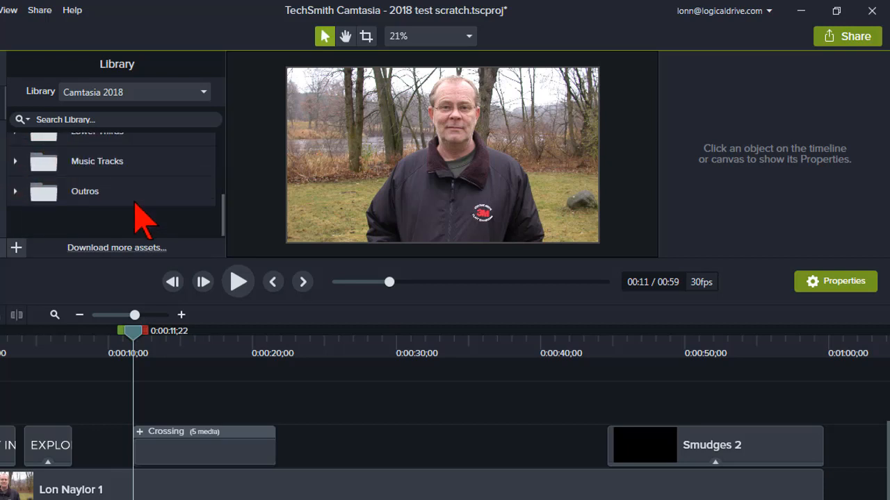
pyautogui.scroll(3, 135, 203)
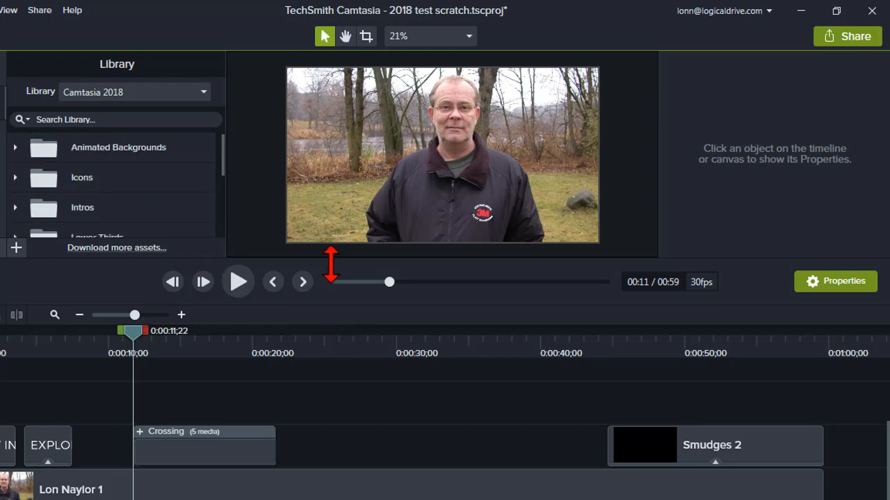
# Step: Temporarily enlarge the area above the timeline to look over the library folders, and shrink it back
pyautogui.moveTo(331, 264); pyautogui.dragTo(317, 388)
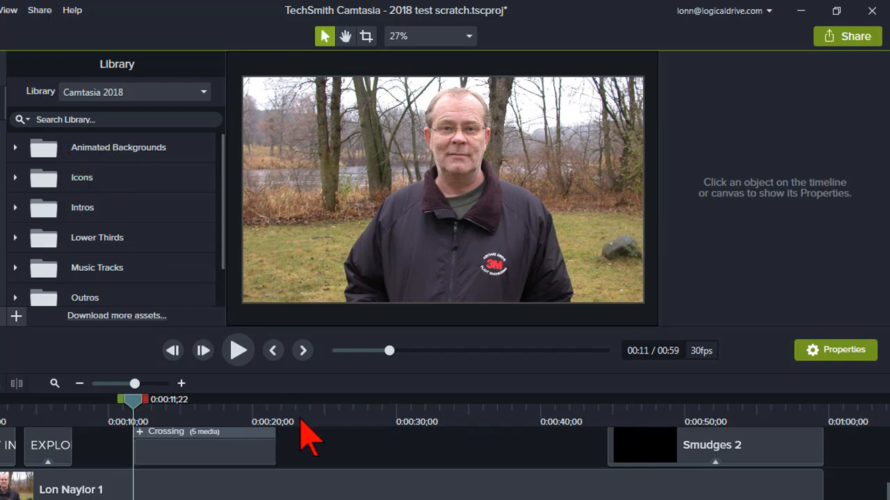
pyautogui.click(77, 63)
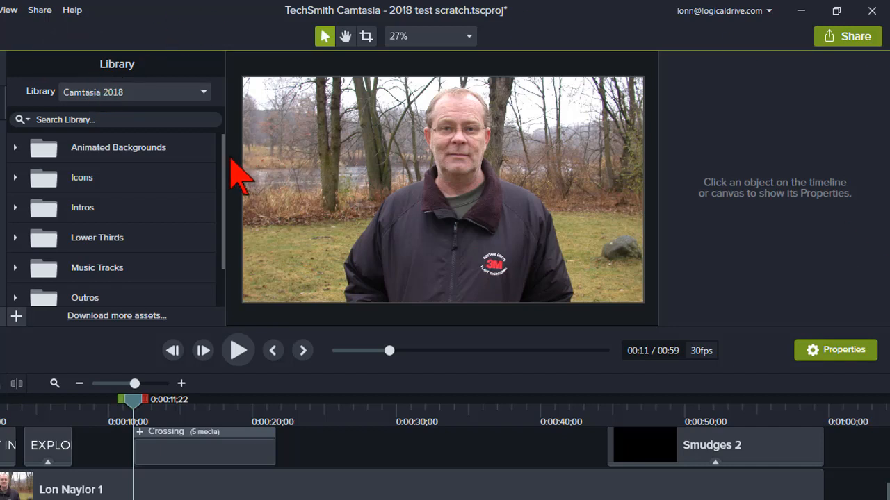
pyautogui.moveTo(221, 157)
pyautogui.mouseDown()
pyautogui.moveTo(234, 229)
pyautogui.moveTo(231, 156)
pyautogui.mouseUp()
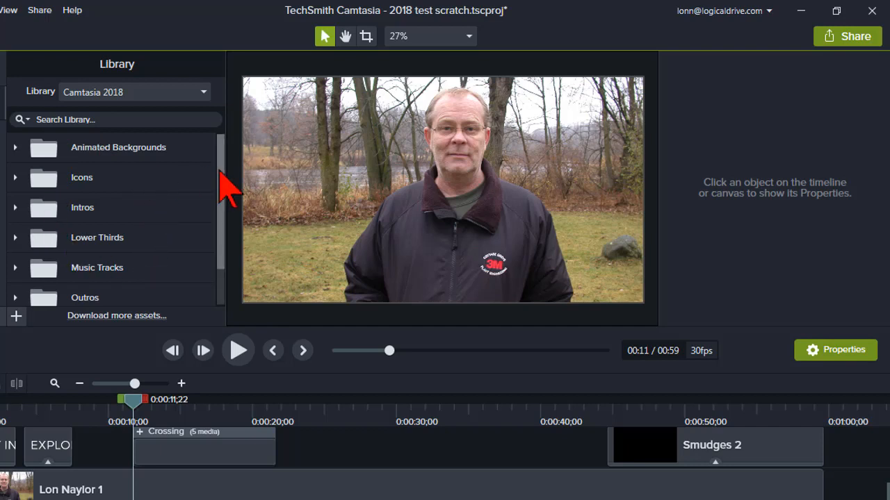
pyautogui.moveTo(220, 165)
pyautogui.mouseDown()
pyautogui.moveTo(227, 229)
pyautogui.moveTo(224, 155)
pyautogui.mouseUp()
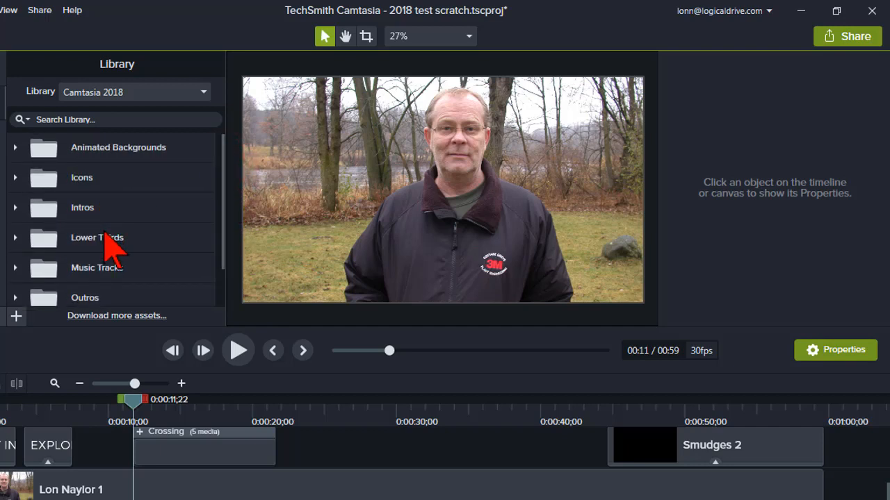
pyautogui.scroll(-1, 106, 239)
pyautogui.scroll(1, 115, 242)
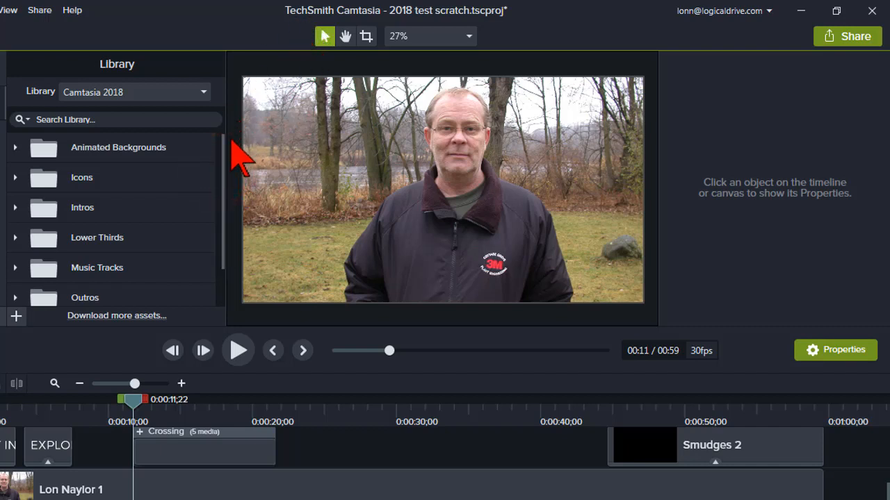
pyautogui.moveTo(219, 159); pyautogui.dragTo(238, 199)
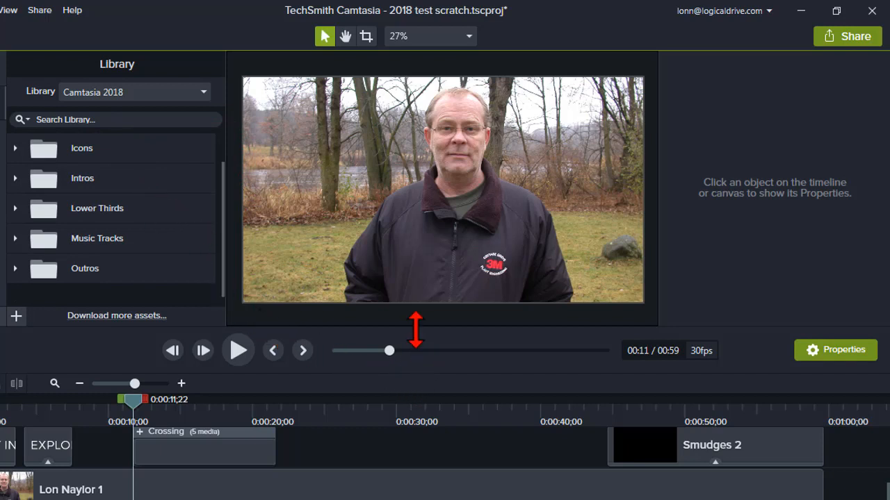
pyautogui.moveTo(415, 329); pyautogui.dragTo(422, 234)
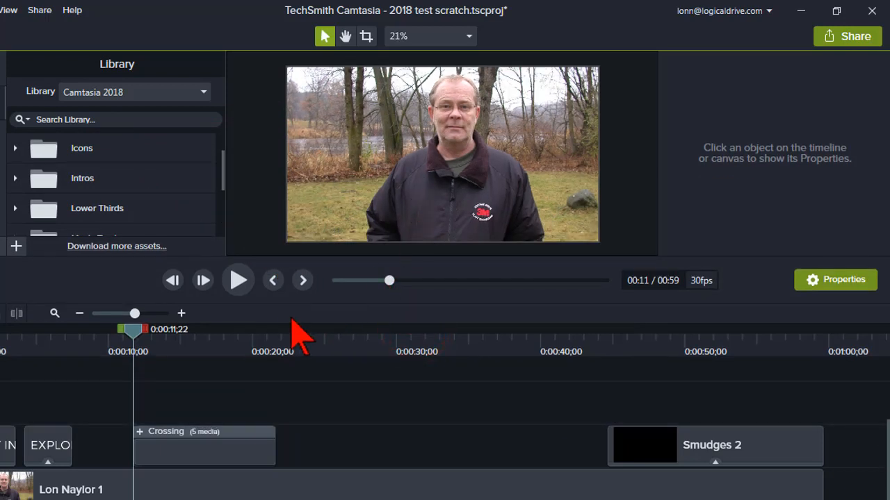
pyautogui.click(288, 374)
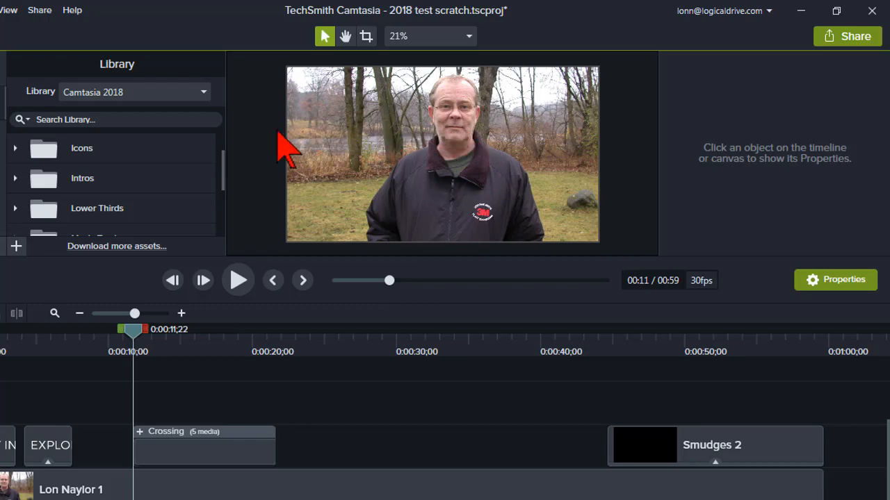
# Step: Detach the canvas and move its floating window away from the main editor window
pyautogui.rightClick(240, 134)
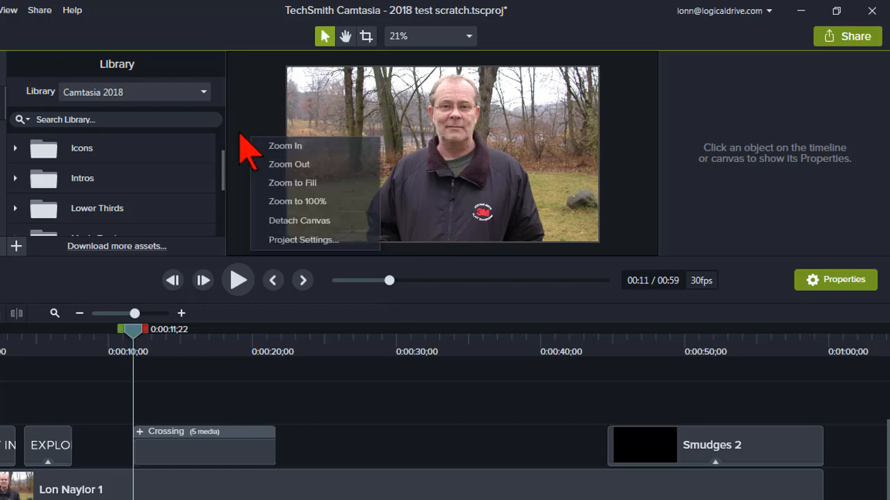
pyautogui.click(306, 221)
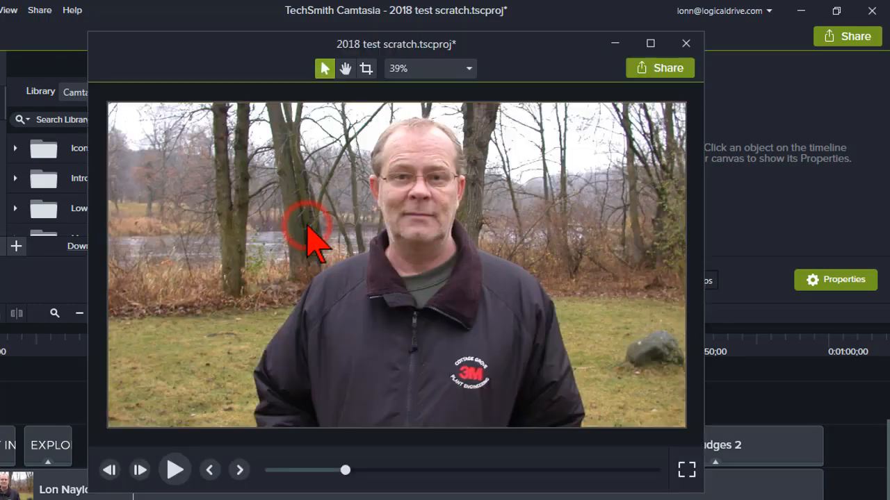
pyautogui.moveTo(291, 42); pyautogui.dragTo(889, 48)
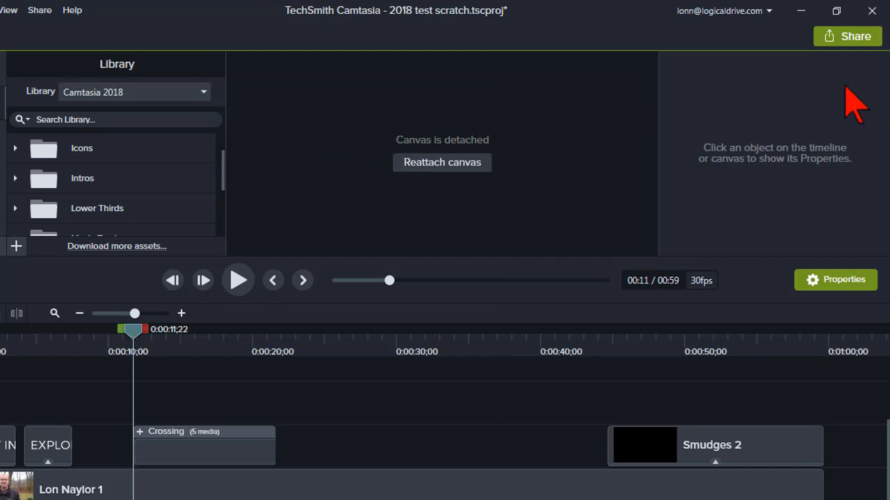
pyautogui.moveTo(889, 69); pyautogui.dragTo(603, 104)
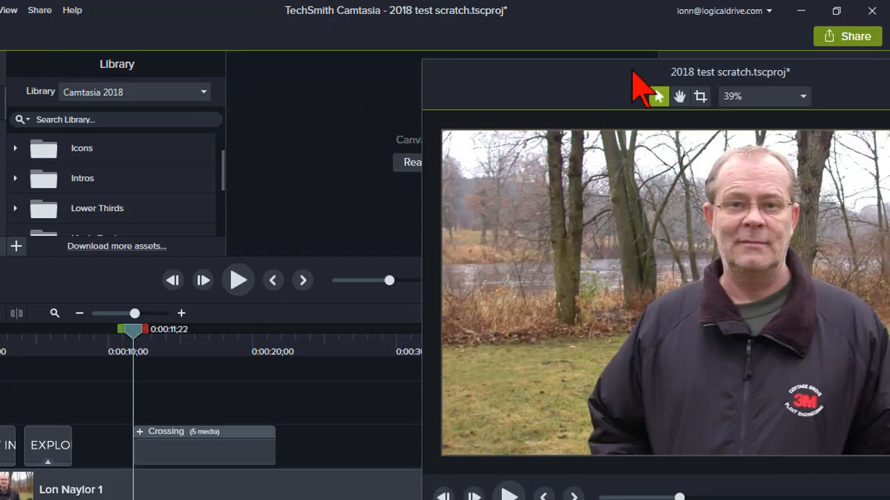
pyautogui.moveTo(631, 71); pyautogui.dragTo(889, 69)
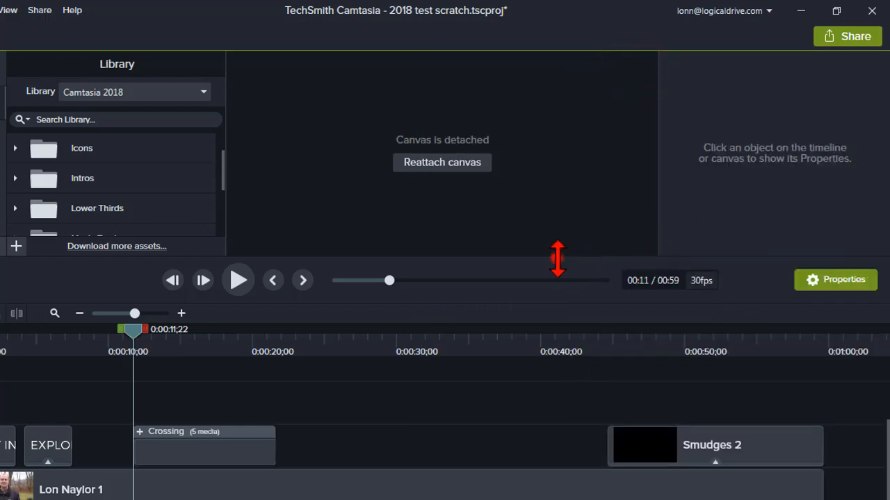
# Step: Slightly increase the height of the area above the timeline and reattach the canvas
pyautogui.moveTo(557, 259); pyautogui.dragTo(509, 271)
pyautogui.click(474, 166)
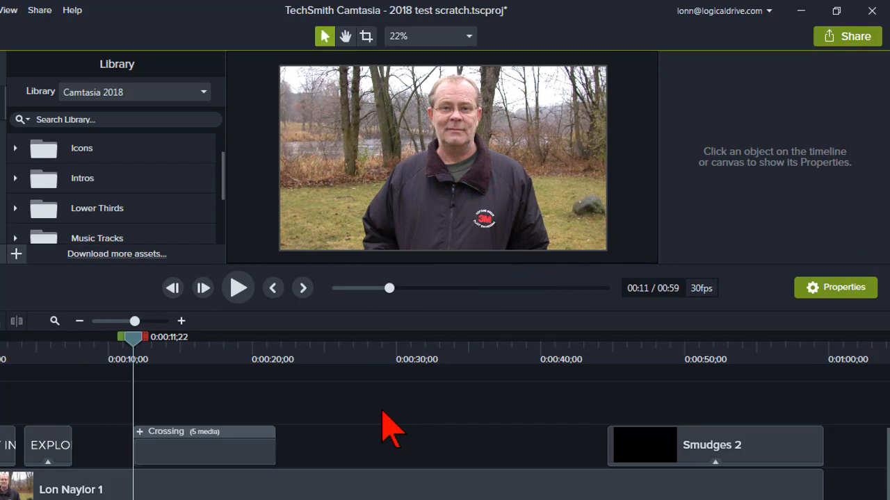
pyautogui.scroll(1, 215, 139)
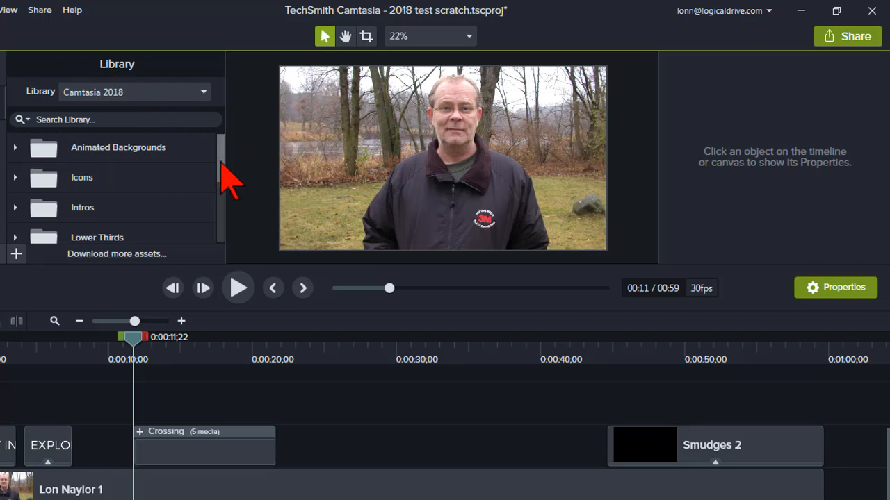
# Step: Move the playhead to 0:00:22;10 and look over the annotation callouts, the transitions and the additional tool categories
pyautogui.click(285, 353)
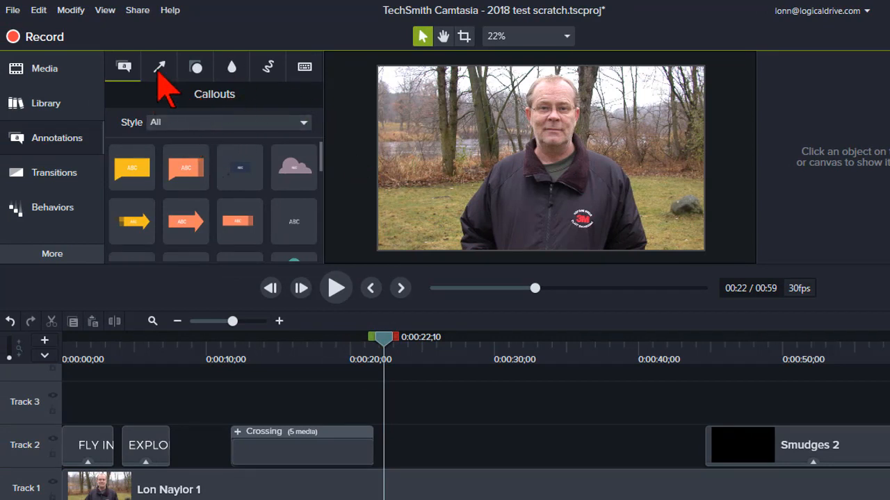
pyautogui.click(59, 168)
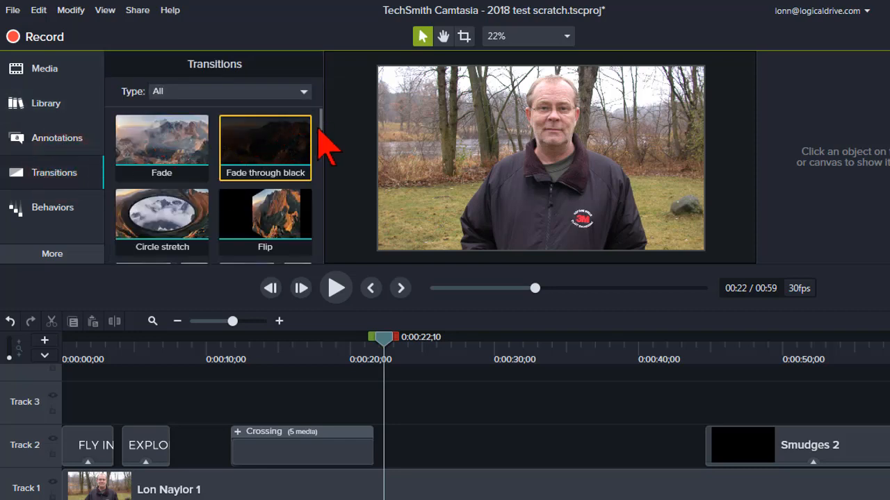
pyautogui.moveTo(317, 126)
pyautogui.mouseDown()
pyautogui.moveTo(319, 184)
pyautogui.moveTo(324, 119)
pyautogui.mouseUp()
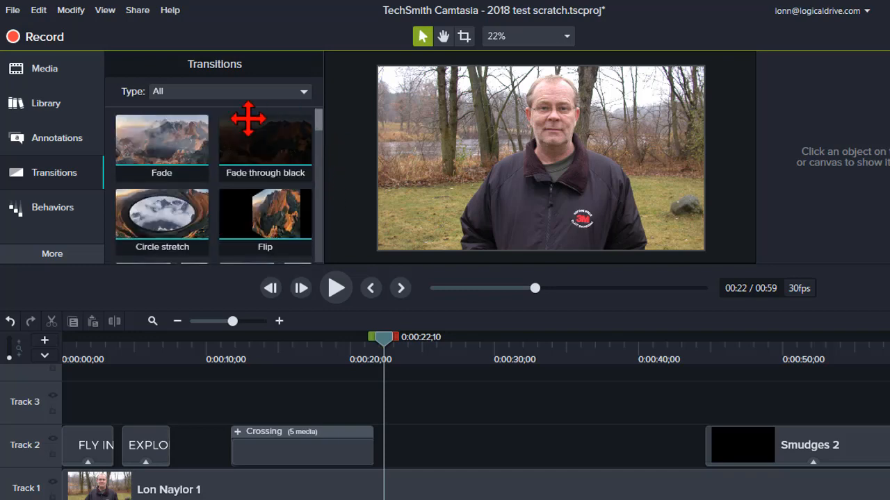
pyautogui.click(44, 251)
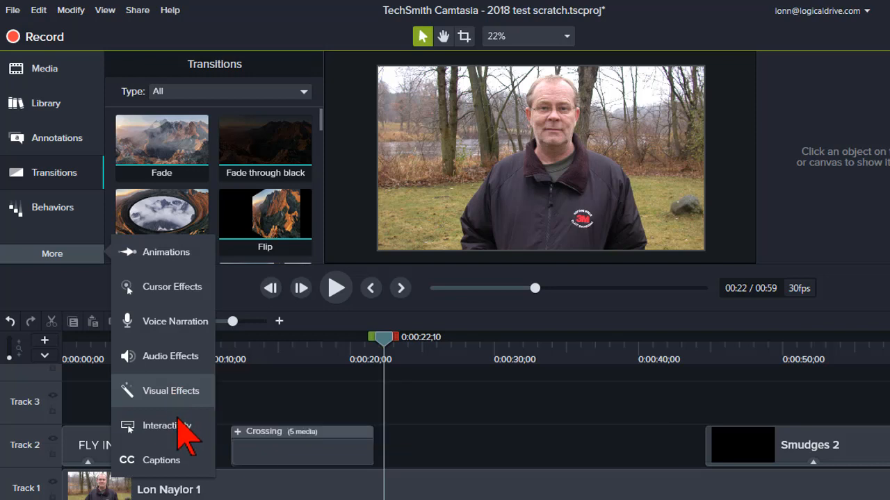
pyautogui.click(45, 282)
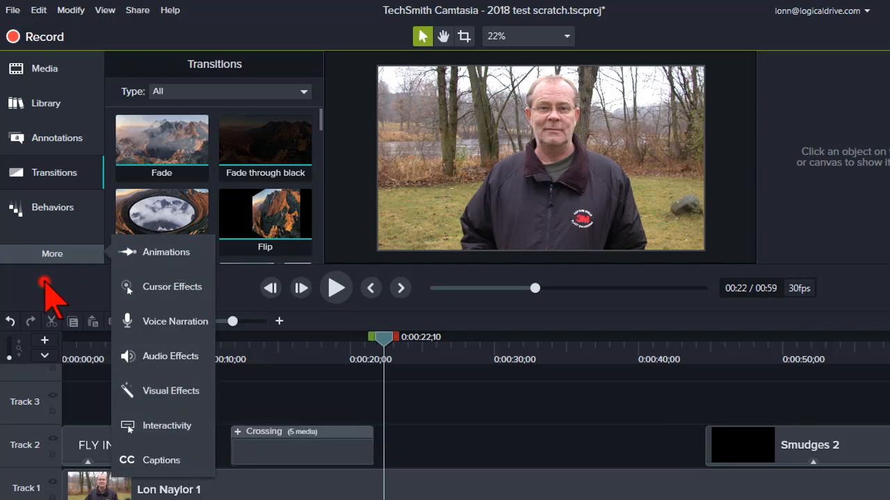
# Step: Look through the annotation callouts of all styles and move the playhead to 0:00:23;25
pyautogui.click(55, 137)
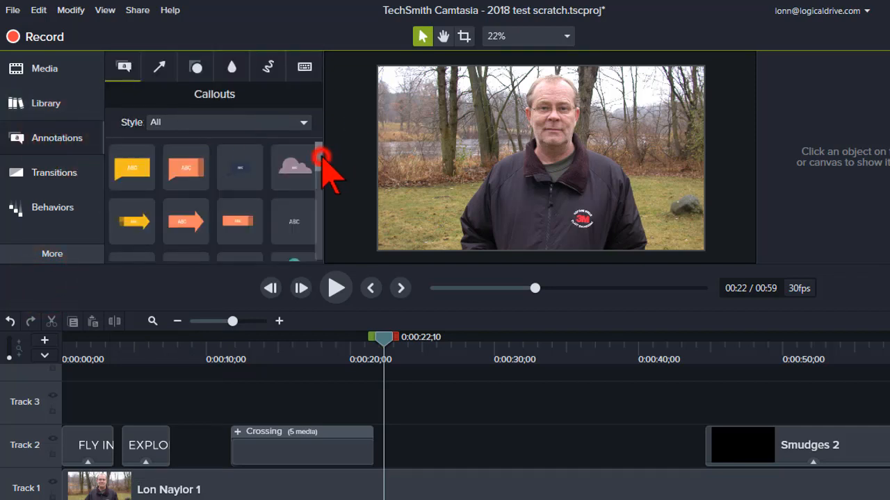
pyautogui.click(243, 174)
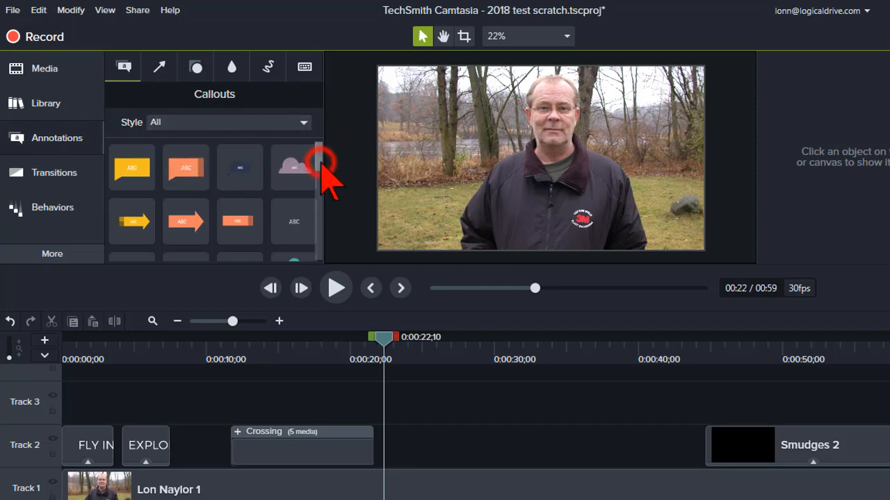
pyautogui.moveTo(321, 165); pyautogui.dragTo(325, 185)
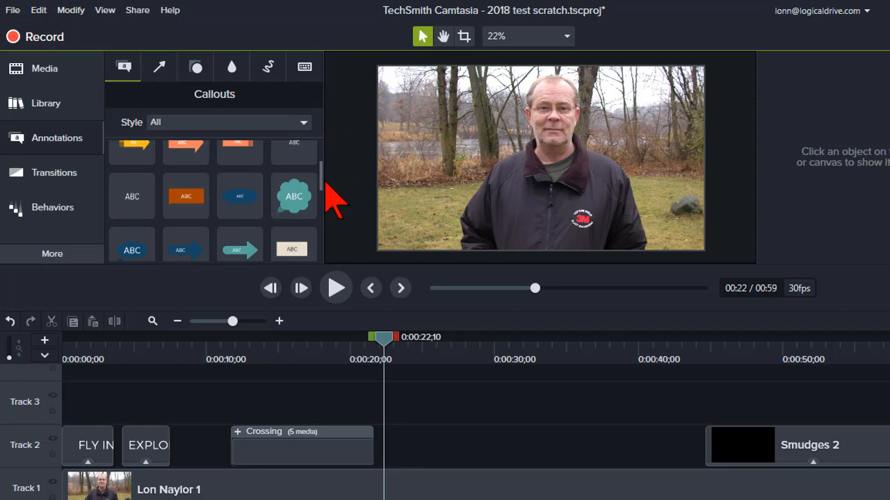
pyautogui.moveTo(389, 339)
pyautogui.mouseDown()
pyautogui.moveTo(415, 341)
pyautogui.moveTo(405, 340)
pyautogui.mouseUp()
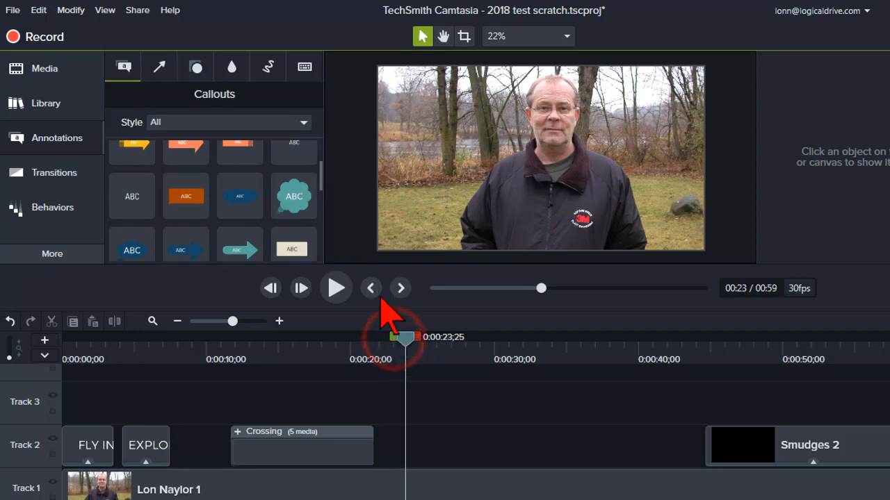
pyautogui.click(320, 173)
pyautogui.moveTo(321, 167); pyautogui.dragTo(321, 159)
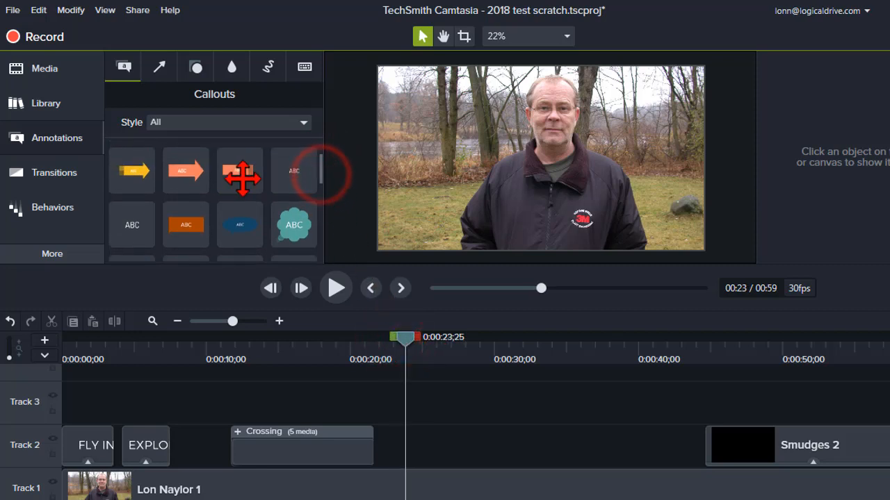
# Step: Add the orange text arrow callout at the playhead on Track 2 and enlarge it on the canvas
pyautogui.moveTo(185, 170); pyautogui.dragTo(417, 218)
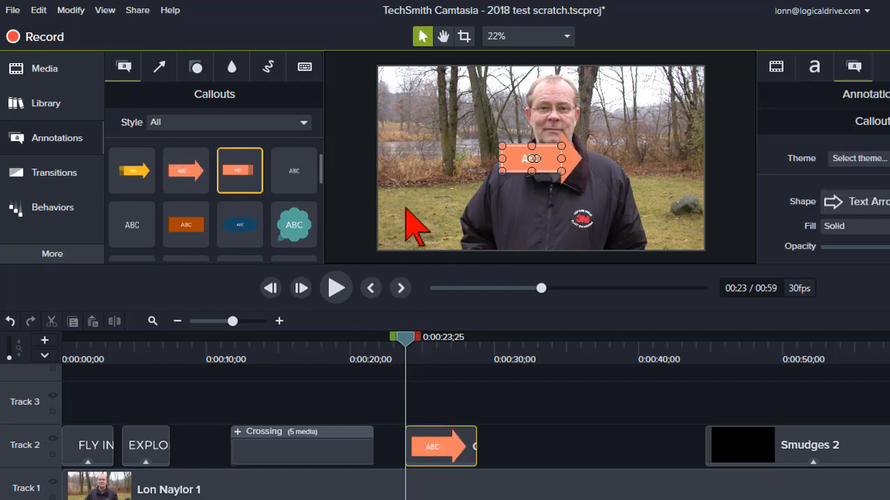
pyautogui.moveTo(501, 172); pyautogui.dragTo(420, 196)
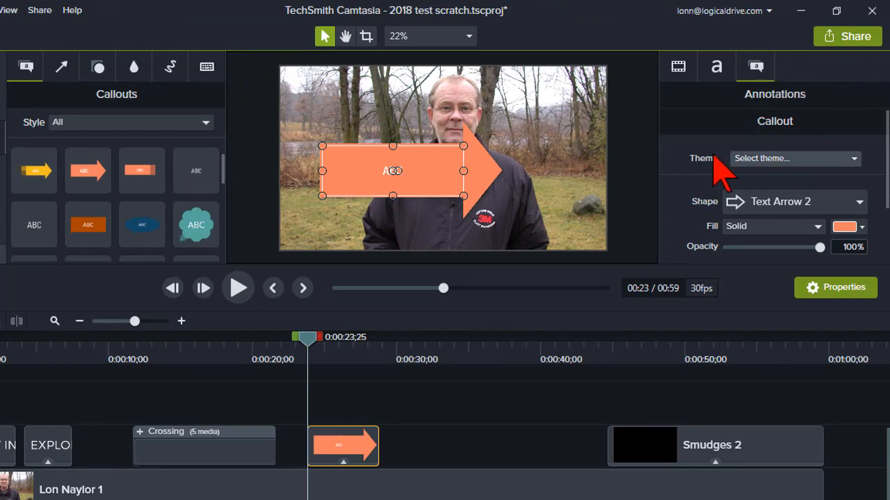
# Step: Examine the Theme Manager's colors, fonts and theme options from the arrow callout's properties, and leave without making changes
pyautogui.click(853, 159)
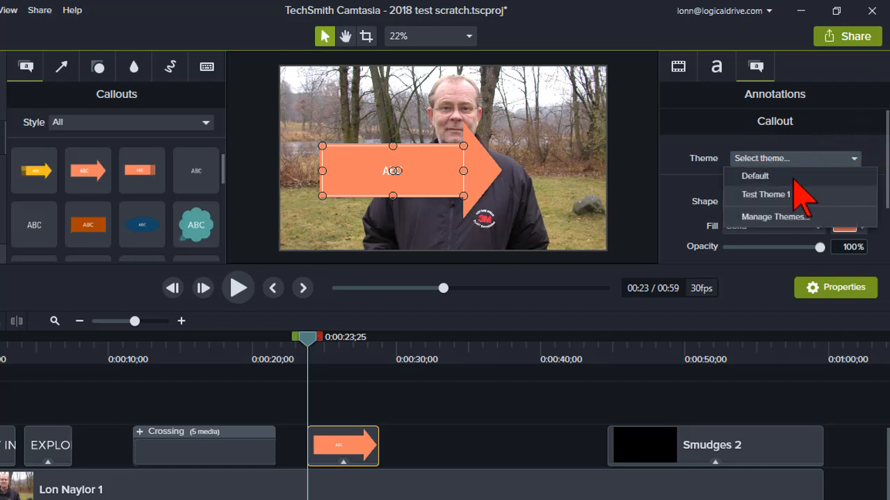
pyautogui.click(774, 215)
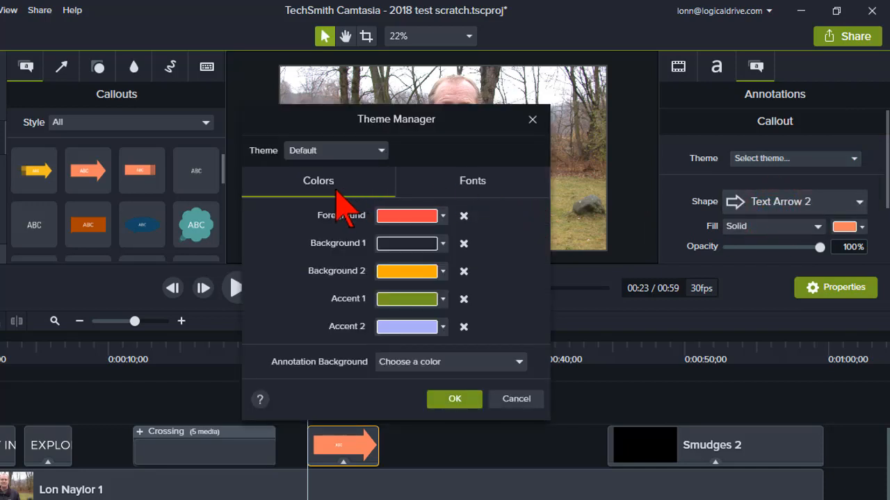
pyautogui.click(449, 178)
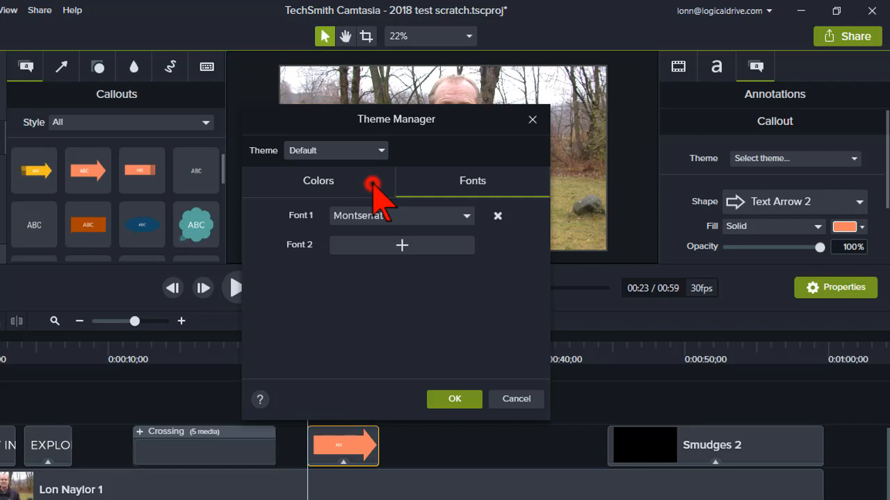
pyautogui.click(373, 185)
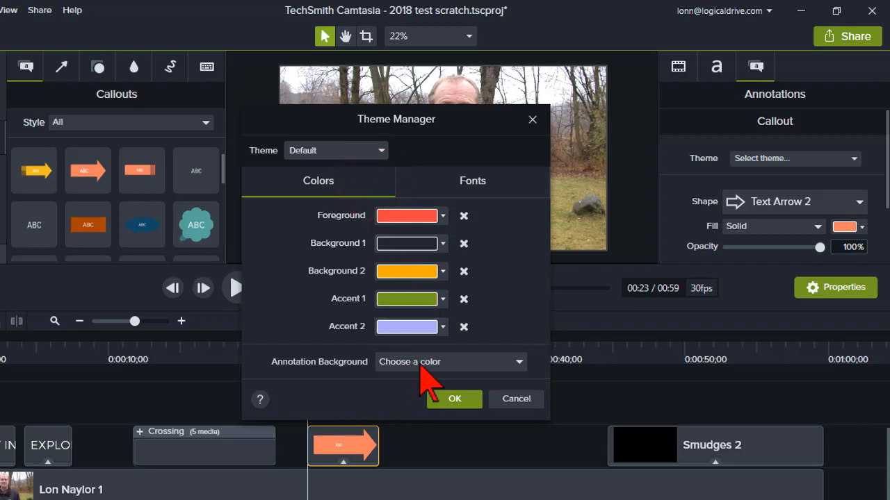
pyautogui.click(340, 149)
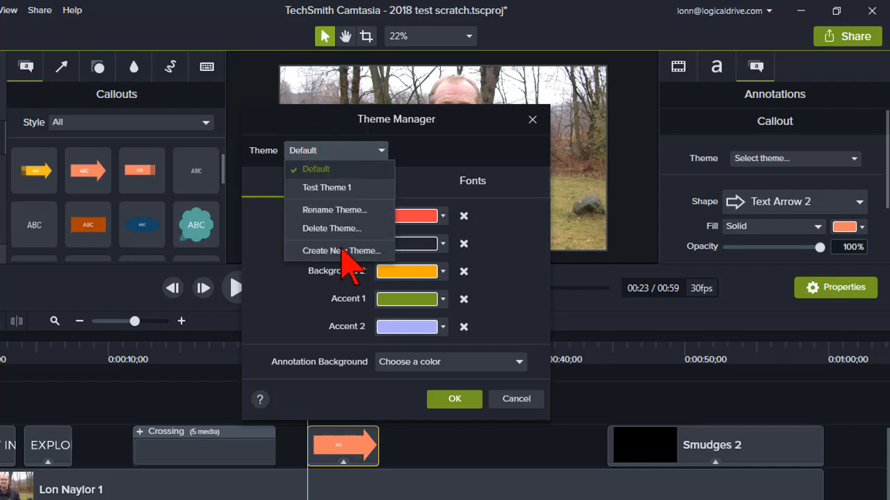
pyautogui.click(334, 153)
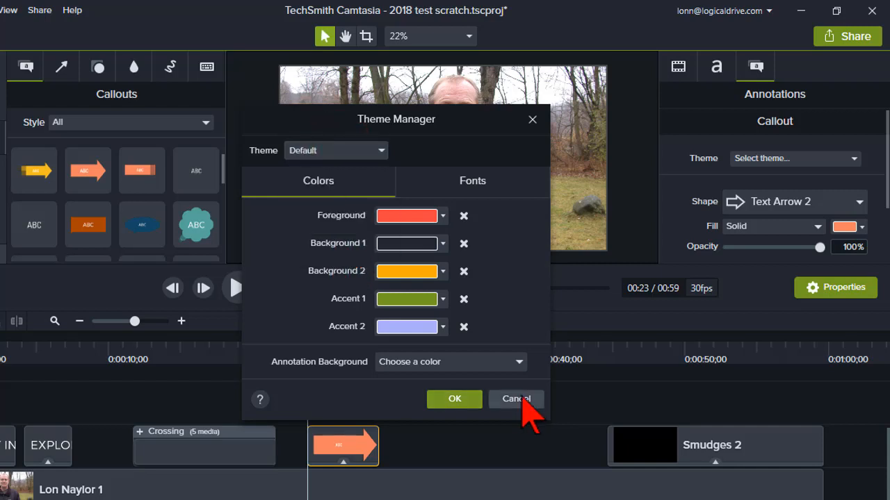
pyautogui.click(521, 398)
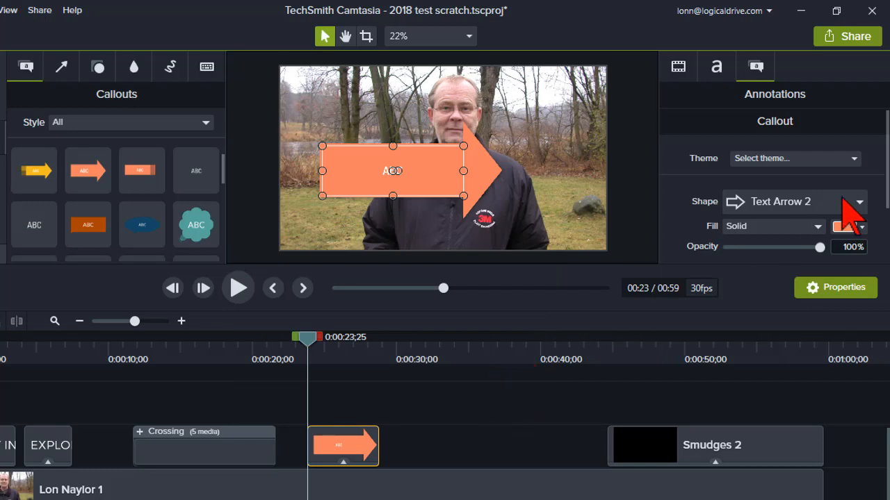
# Step: Set the arrow callout's fill to the blue color from Test Theme 1
pyautogui.click(862, 228)
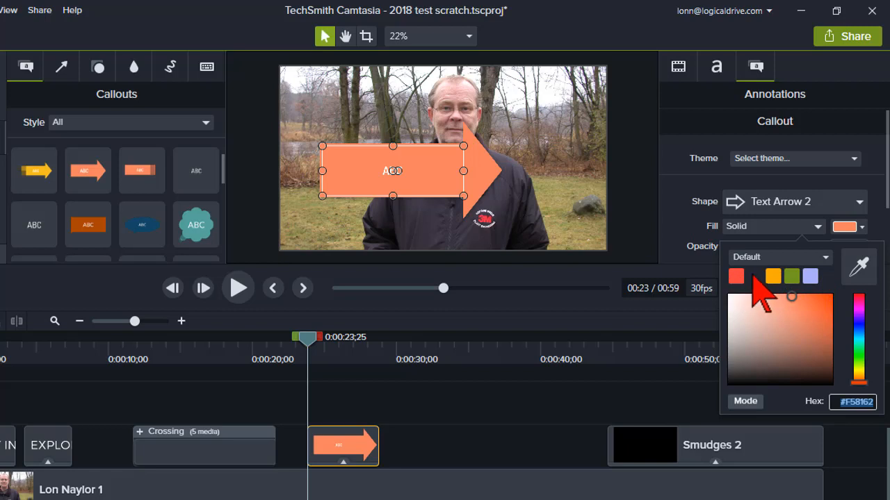
pyautogui.click(827, 258)
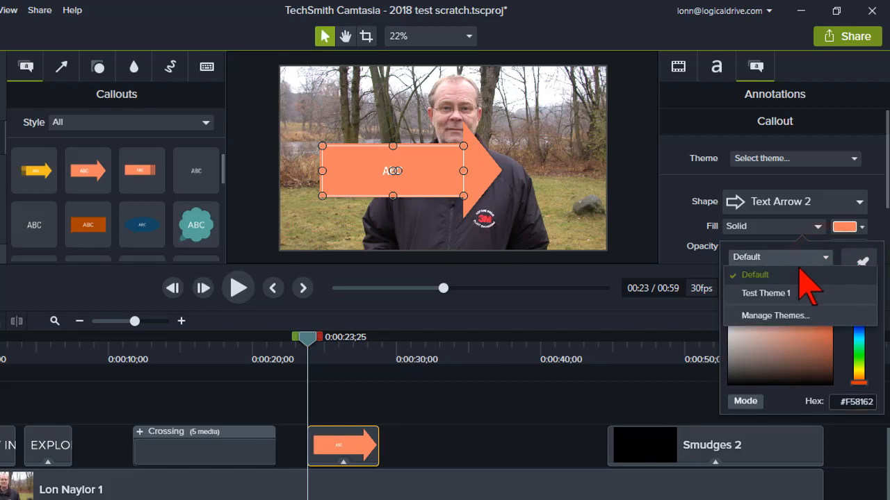
pyautogui.click(779, 292)
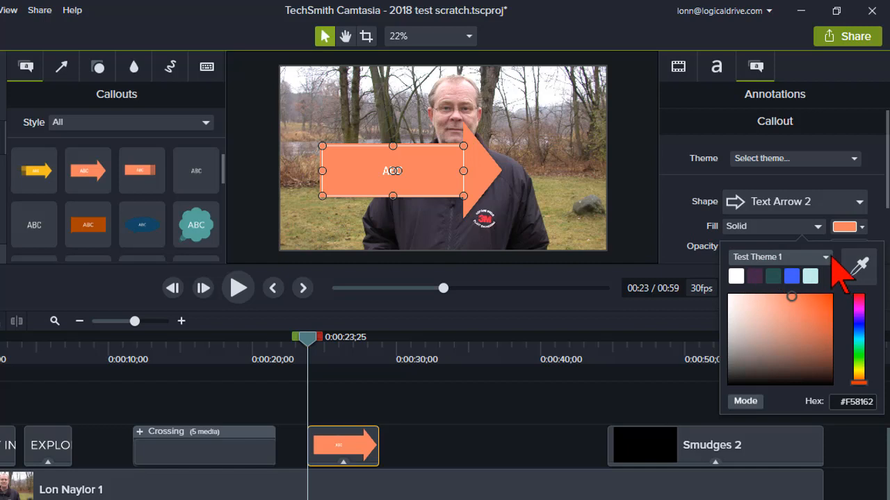
pyautogui.click(793, 277)
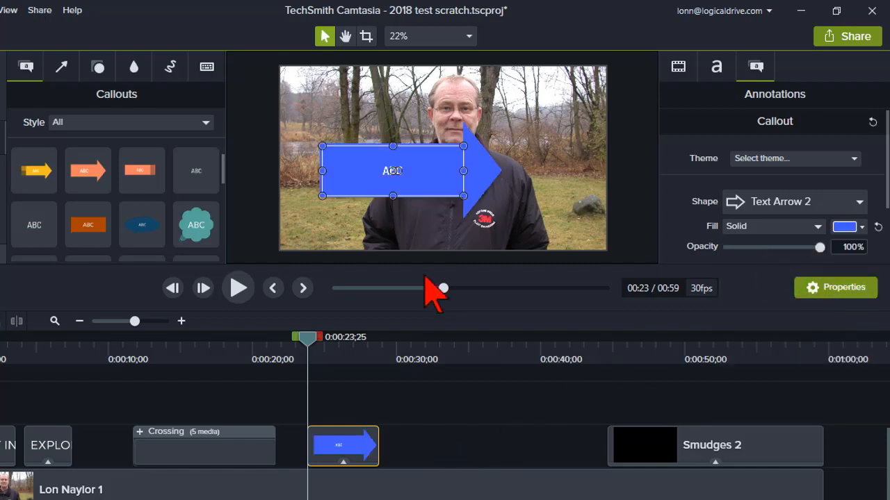
# Step: Add the orange text rectangle callout on Track 3, move the arrow low in the picture and the rectangle to its upper-left corner
pyautogui.click(143, 170)
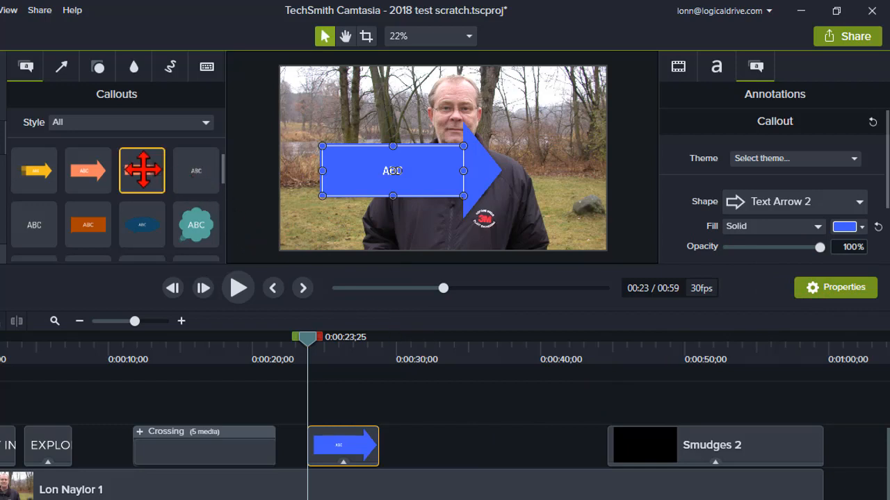
pyautogui.moveTo(142, 170); pyautogui.dragTo(341, 406)
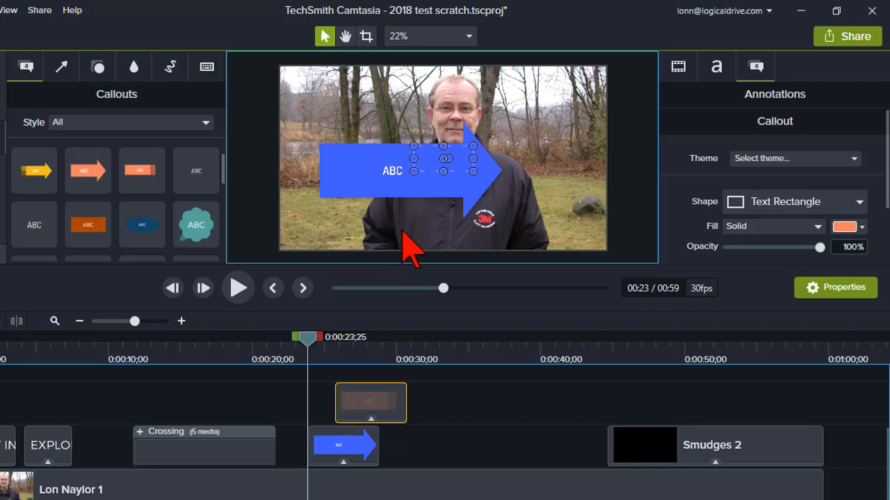
pyautogui.click(379, 184)
pyautogui.moveTo(382, 186); pyautogui.dragTo(368, 251)
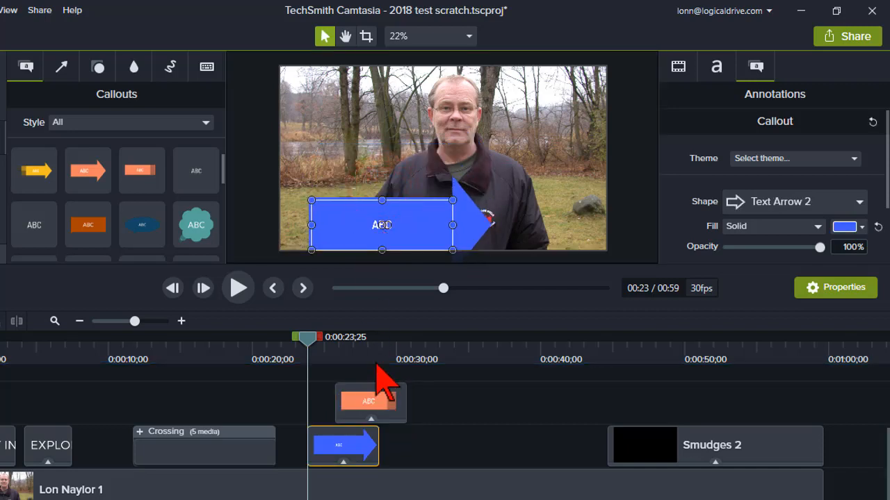
pyautogui.click(358, 350)
pyautogui.click(443, 159)
pyautogui.moveTo(432, 150); pyautogui.dragTo(333, 86)
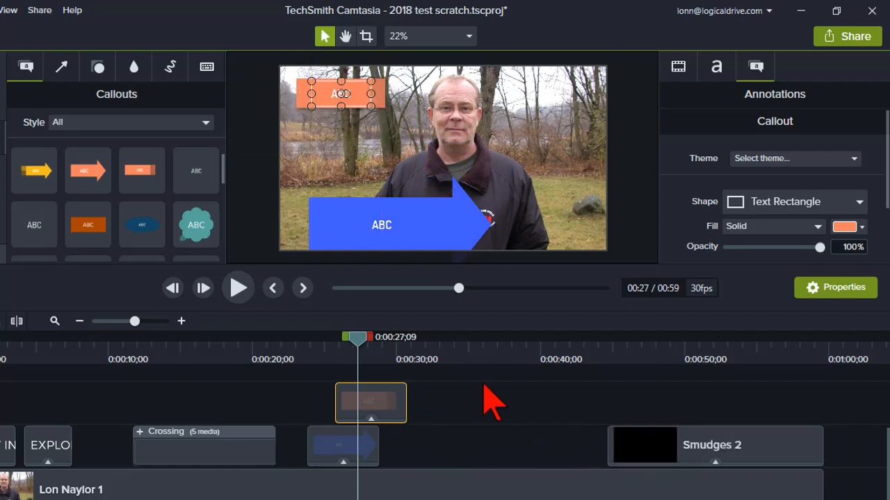
# Step: Add the dark orange speech bubble callout on a track above at 0:00:27;09 and move the playhead to 0:00:29;03
pyautogui.moveTo(73, 216); pyautogui.dragTo(365, 472)
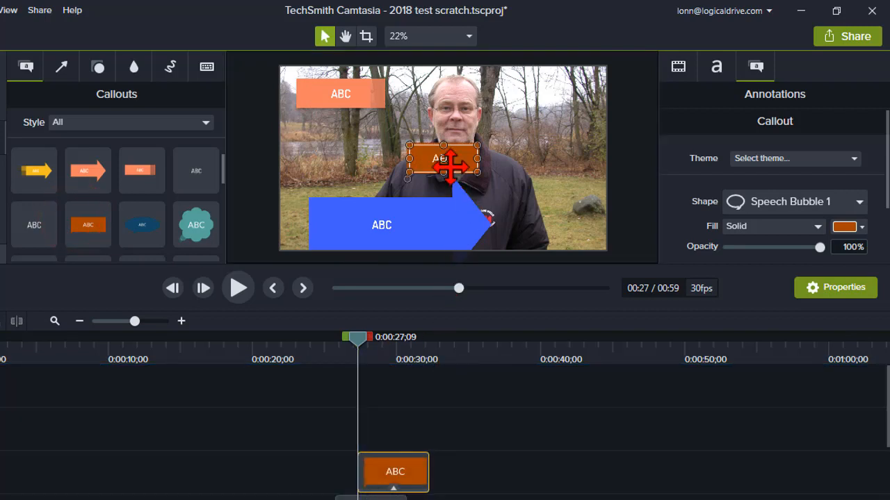
pyautogui.click(383, 351)
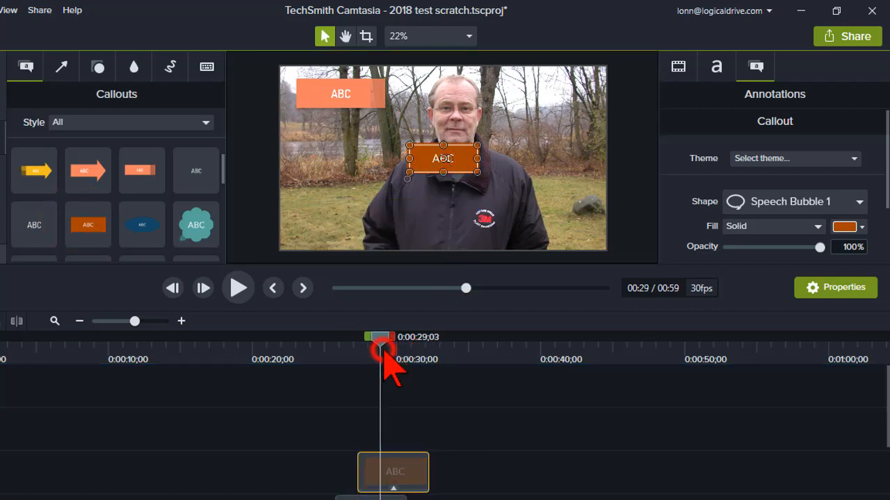
# Step: Apply the Default theme to the three callouts together and view them with the playhead at 0:00:28;15
pyautogui.scroll(-3, 497, 437)
pyautogui.moveTo(494, 451)
pyautogui.mouseDown()
pyautogui.moveTo(433, 440)
pyautogui.moveTo(352, 375)
pyautogui.moveTo(361, 389)
pyautogui.mouseUp()
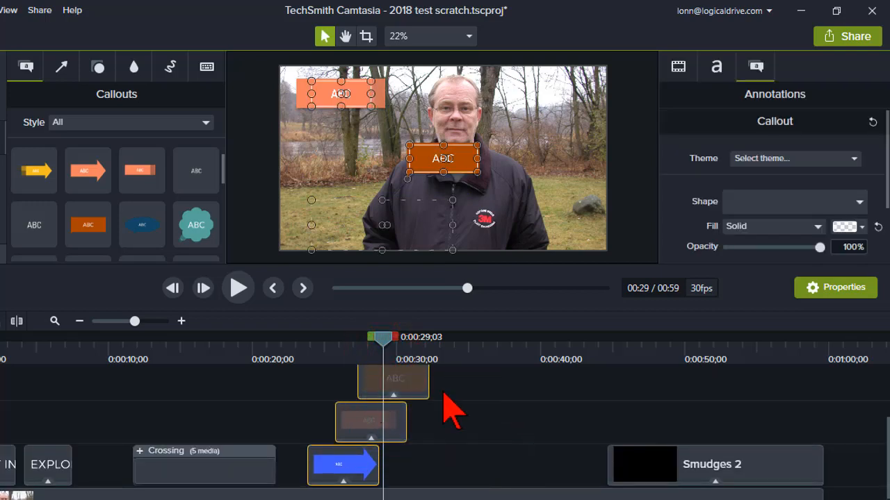
pyautogui.click(191, 464)
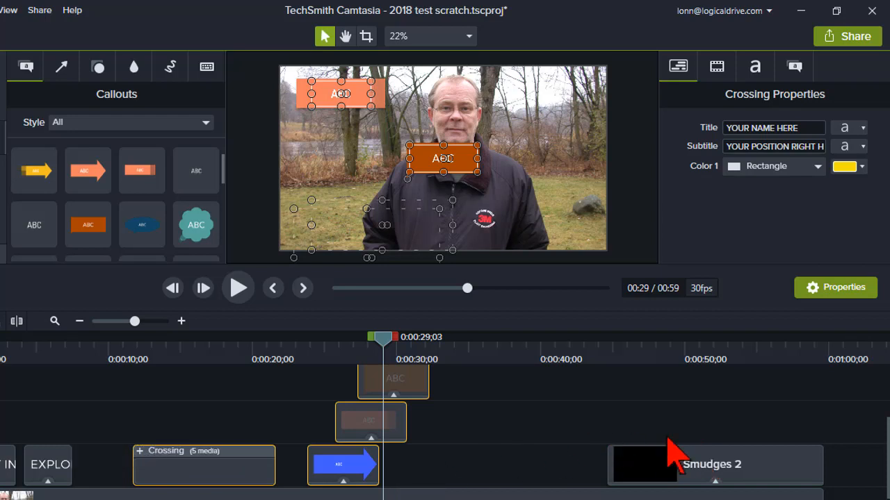
pyautogui.scroll(2, 553, 430)
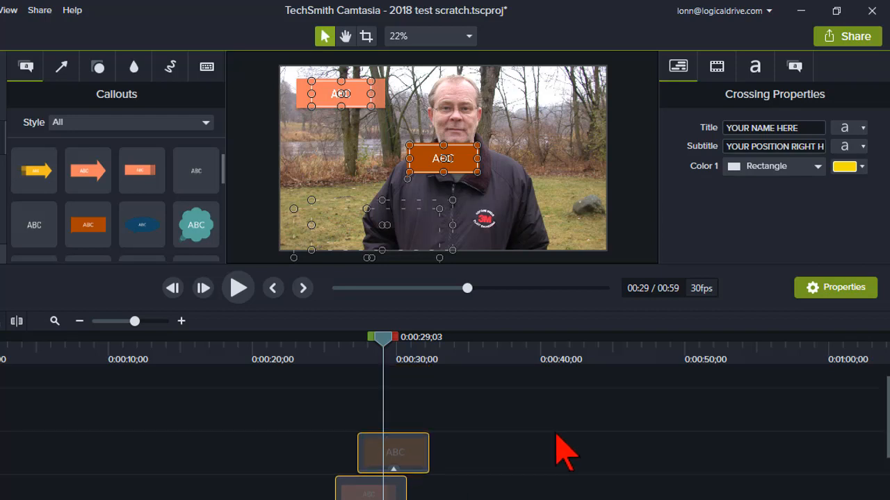
pyautogui.scroll(-3, 549, 452)
pyautogui.click(425, 452)
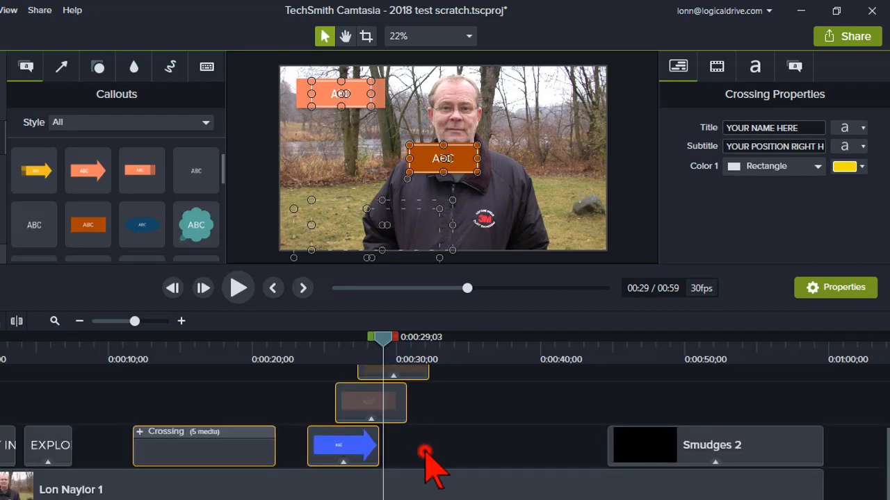
pyautogui.moveTo(464, 445)
pyautogui.mouseDown()
pyautogui.moveTo(417, 438)
pyautogui.moveTo(356, 378)
pyautogui.mouseUp()
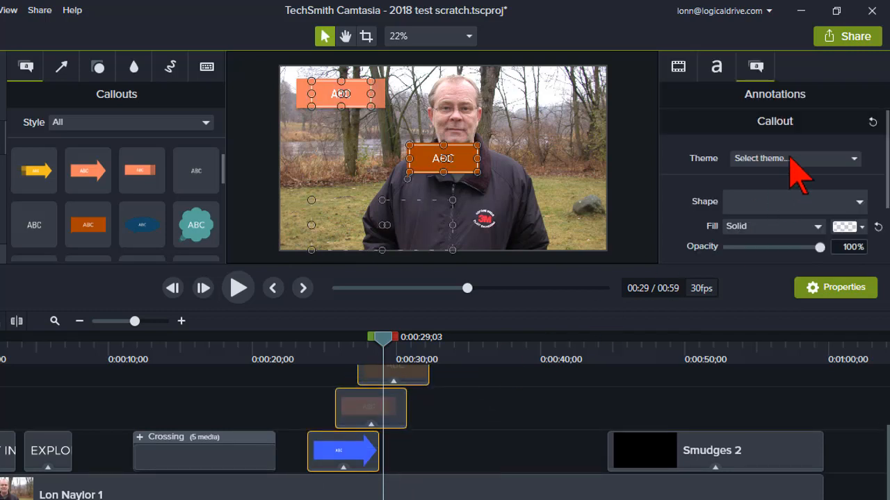
pyautogui.click(855, 161)
pyautogui.click(805, 176)
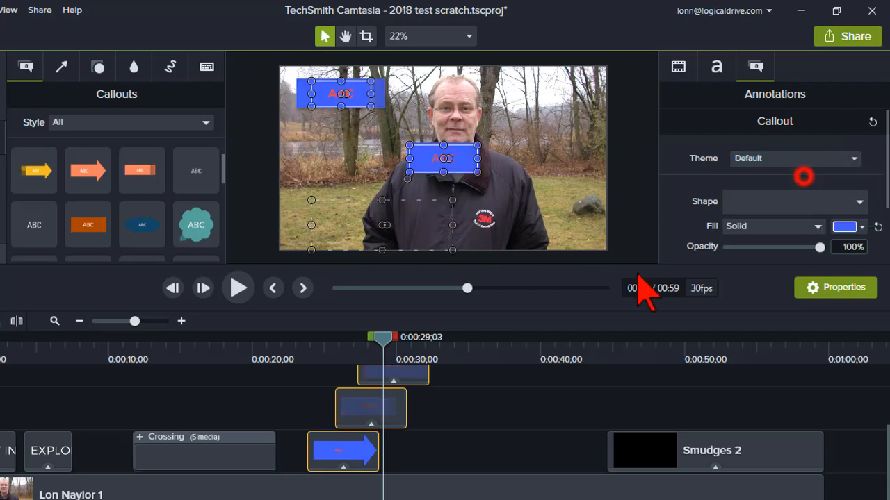
pyautogui.click(341, 348)
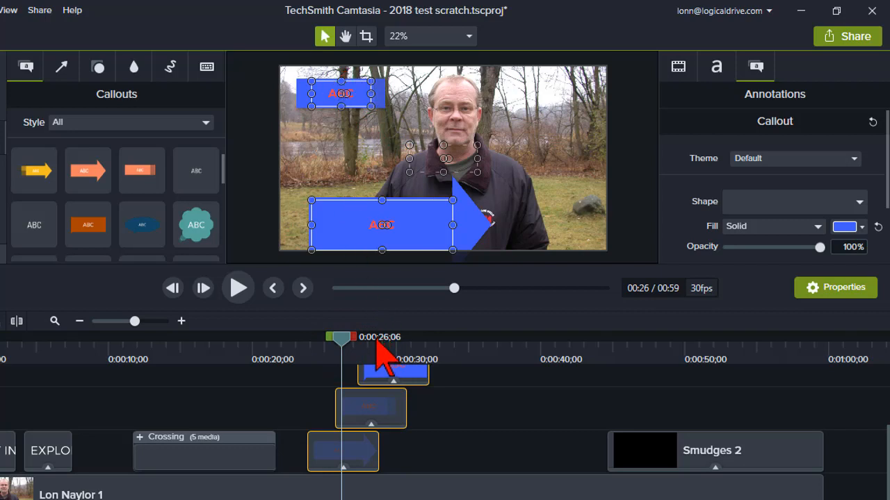
pyautogui.click(375, 351)
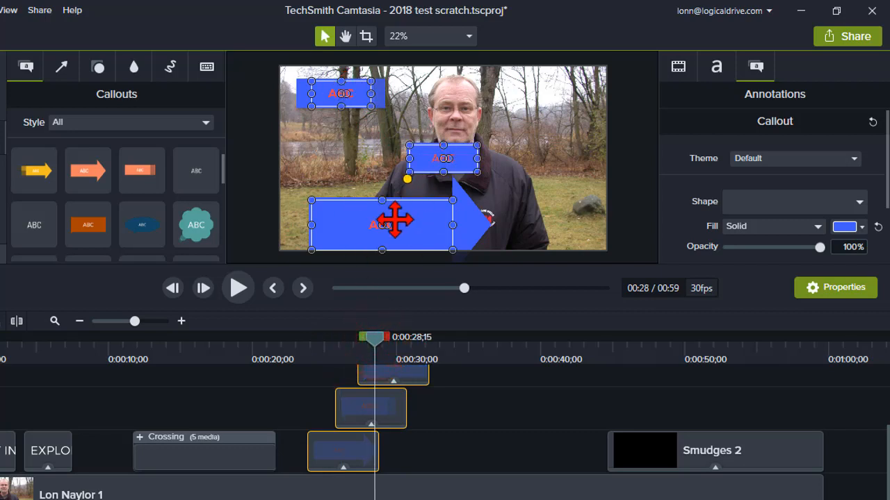
# Step: Delete the three callouts from the timeline
pyautogui.click(450, 406)
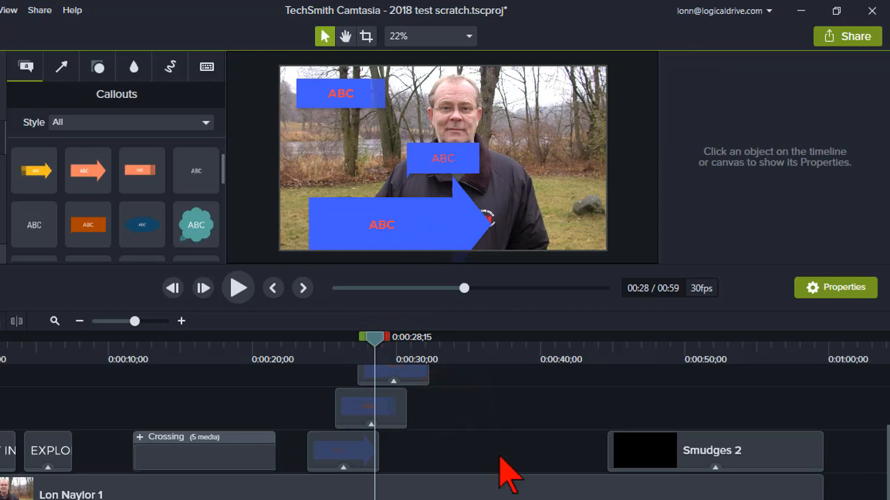
pyautogui.moveTo(498, 456); pyautogui.dragTo(351, 398)
pyautogui.scroll(2, 500, 434)
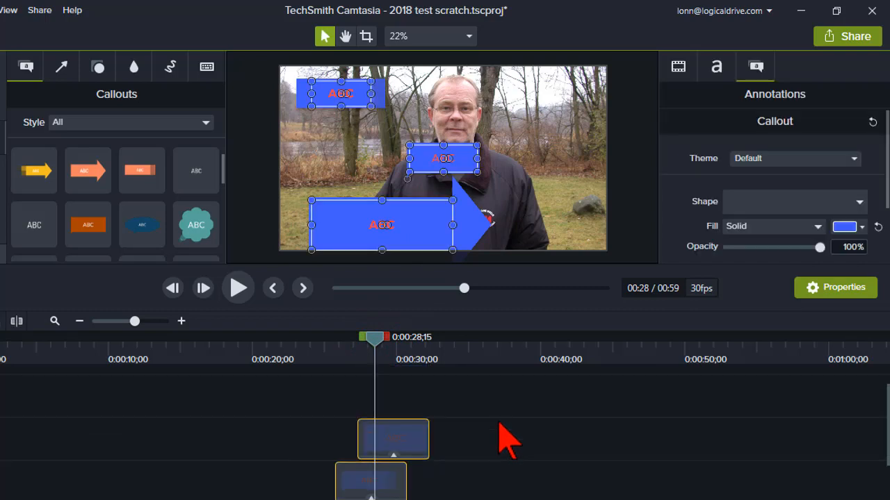
pyautogui.press('Delete')
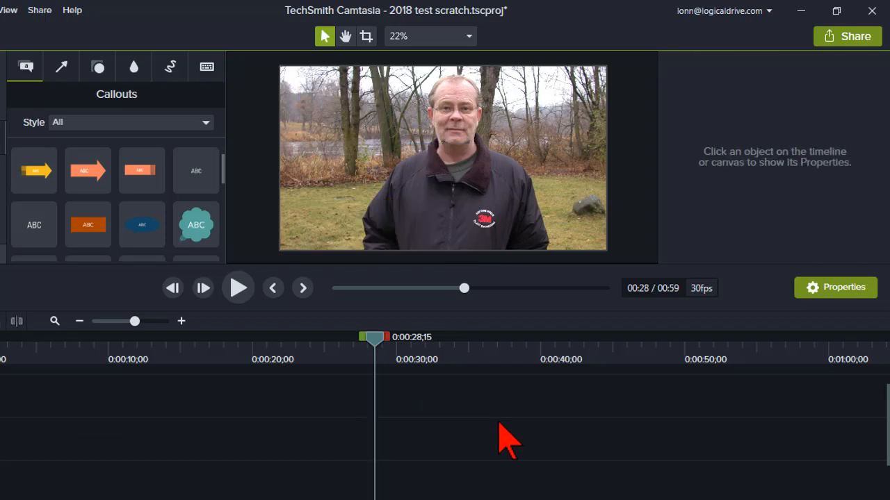
pyautogui.scroll(-3, 467, 432)
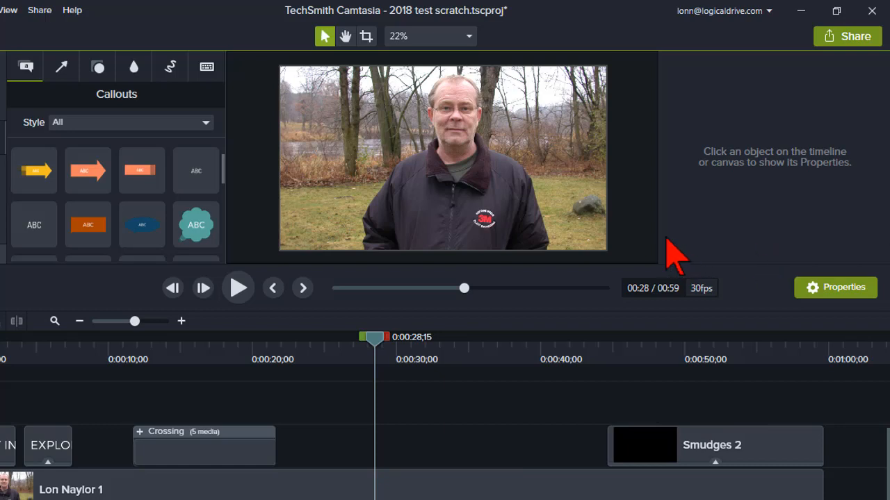
# Step: View the Crossing lower third at 0:00:17;06 and move the playhead to 0:00:22;18
pyautogui.click(212, 355)
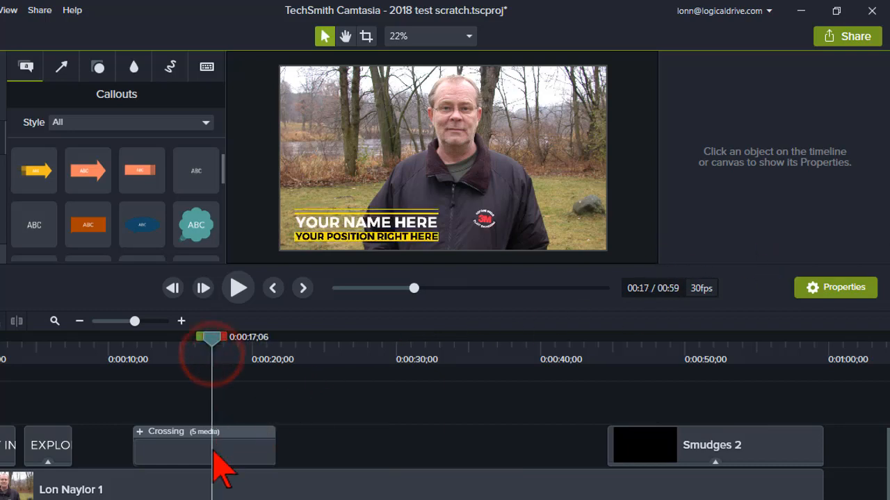
pyautogui.click(304, 346)
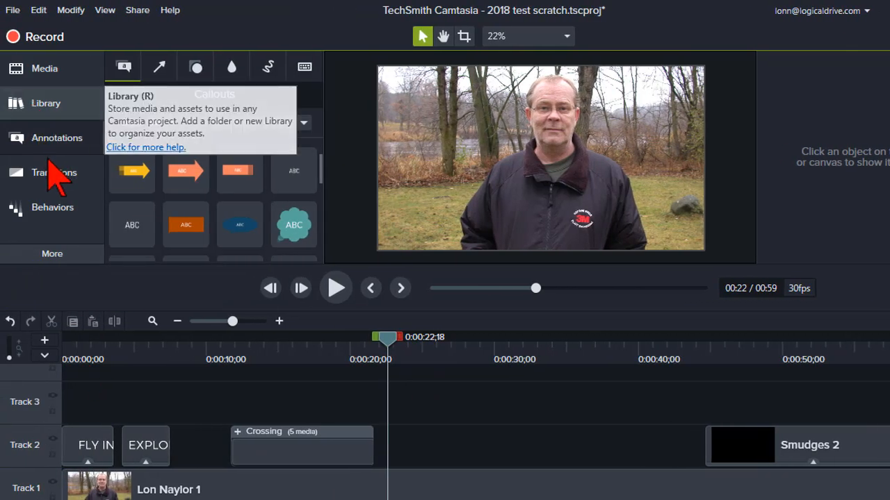
# Step: Look through the available behaviors
pyautogui.click(51, 208)
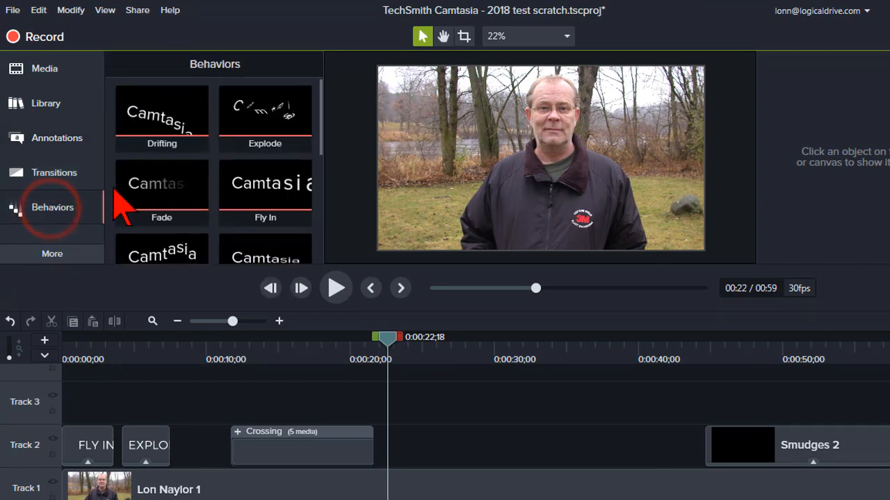
pyautogui.click(321, 105)
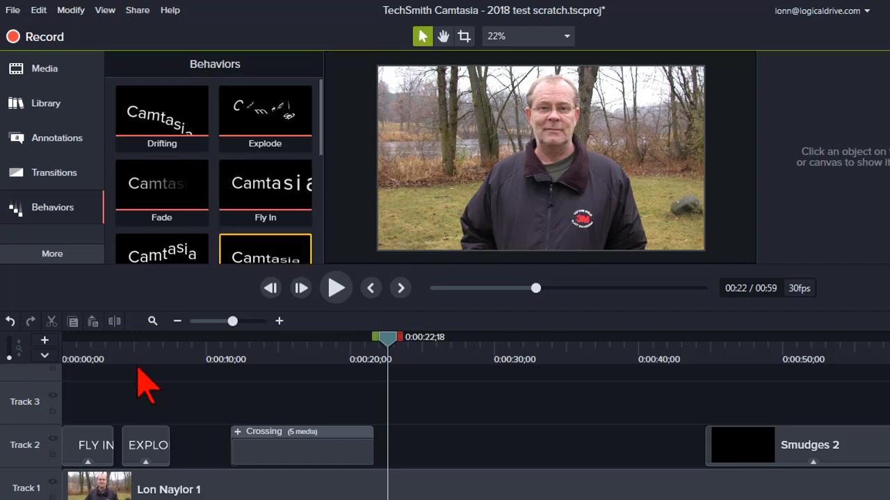
# Step: Play the timeline from the beginning past the FLY IN and EXPLODE callouts to preview their behaviors
pyautogui.click(85, 357)
pyautogui.moveTo(78, 338); pyautogui.dragTo(52, 344)
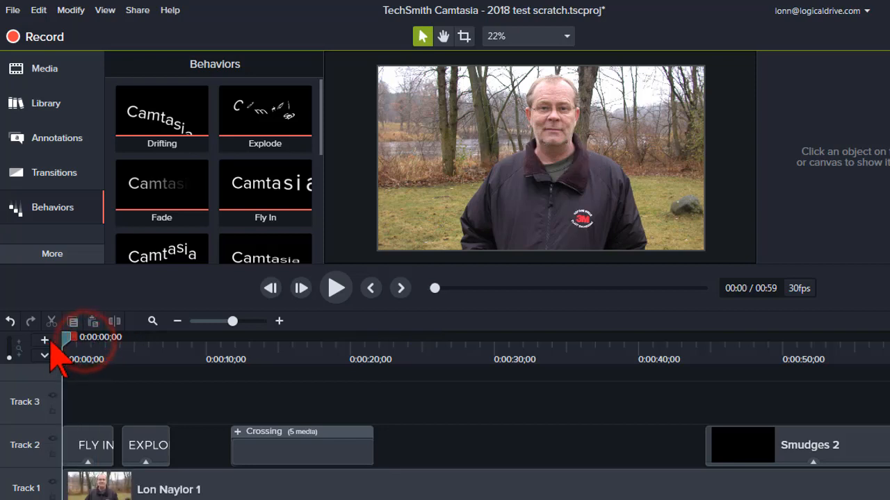
pyautogui.click(337, 287)
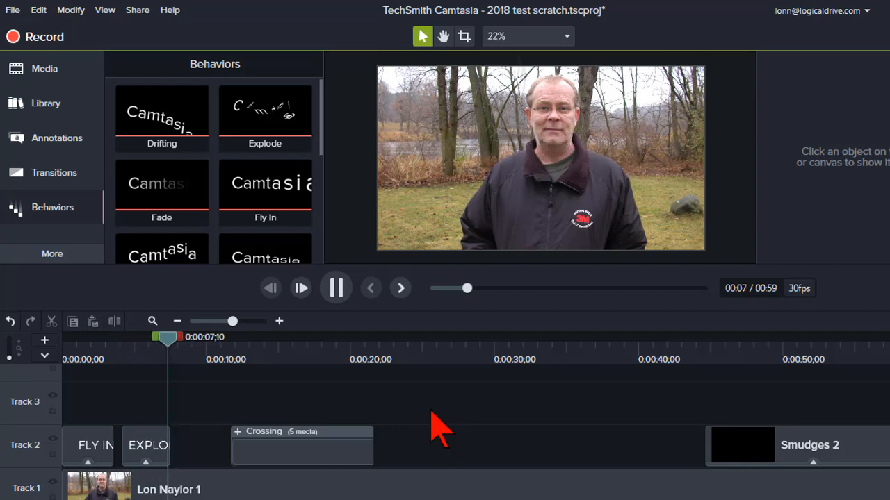
pyautogui.click(336, 288)
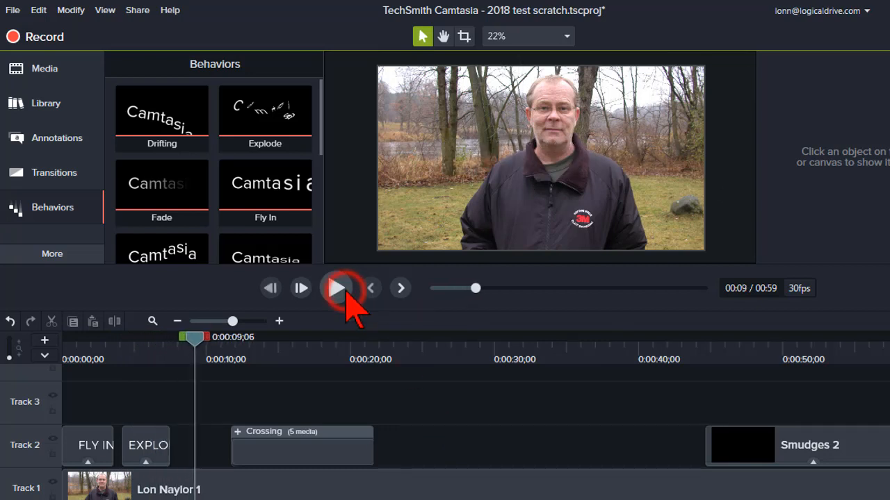
pyautogui.click(269, 111)
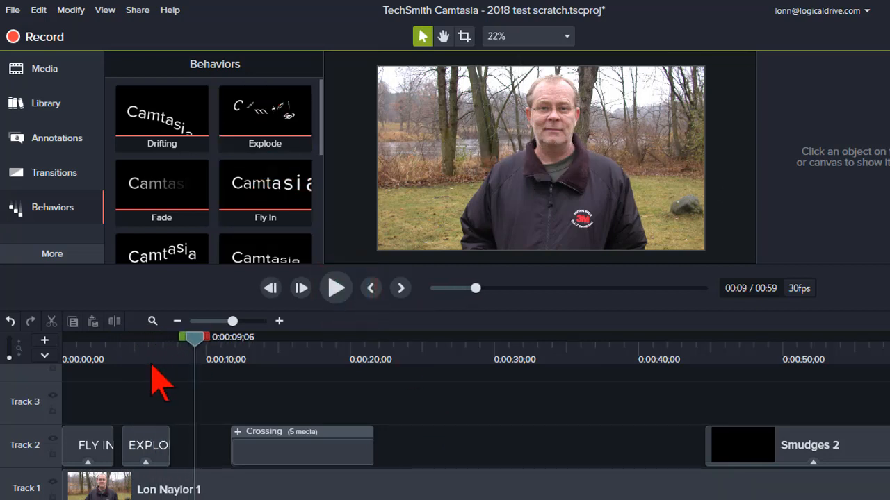
# Step: Inspect the FLY IN callout's behavior properties at 0:00:01;01, including the available In styles and the Out settings
pyautogui.click(76, 356)
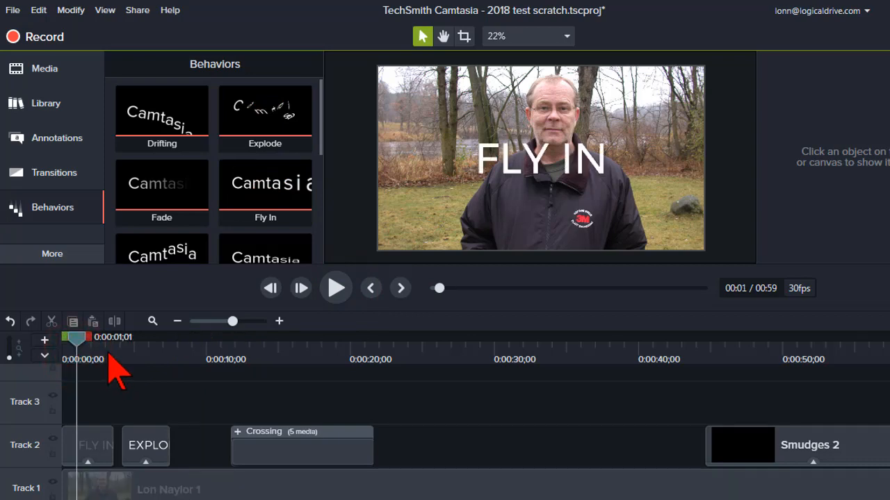
pyautogui.click(101, 449)
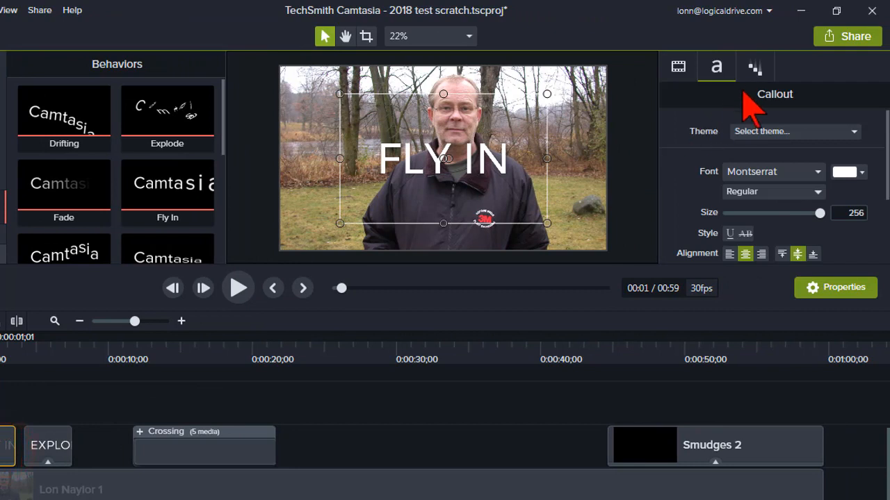
pyautogui.click(756, 68)
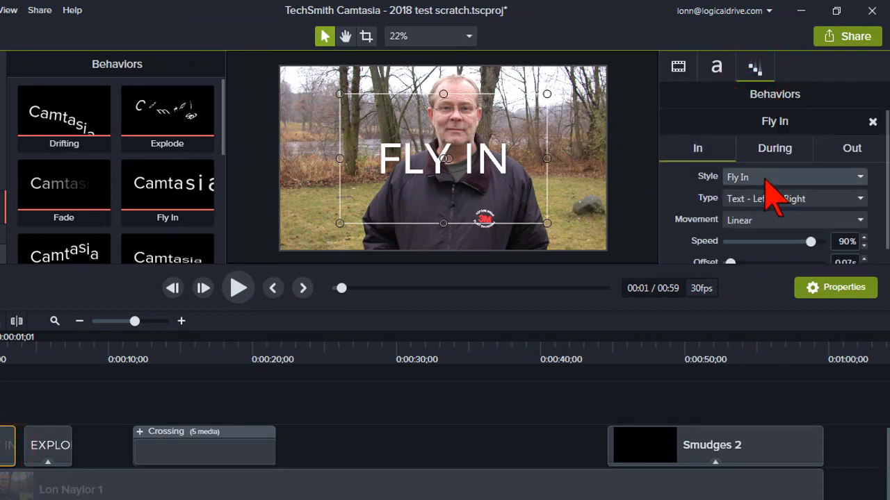
pyautogui.click(765, 177)
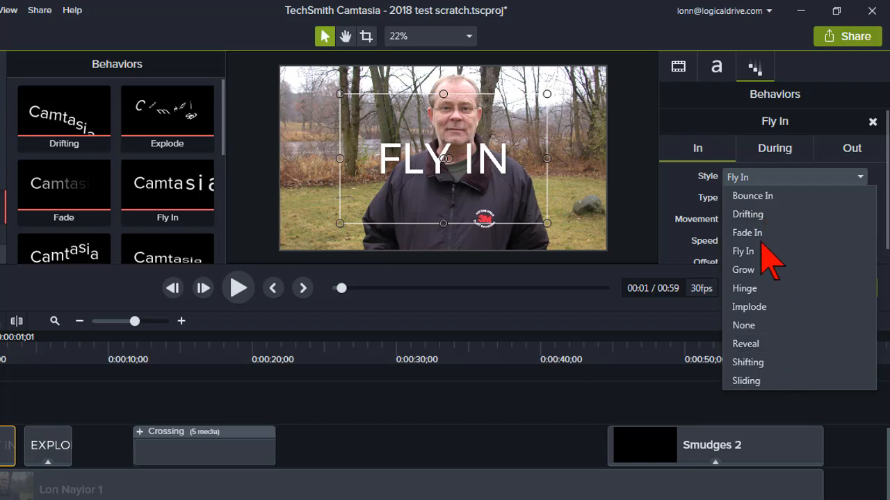
pyautogui.click(853, 157)
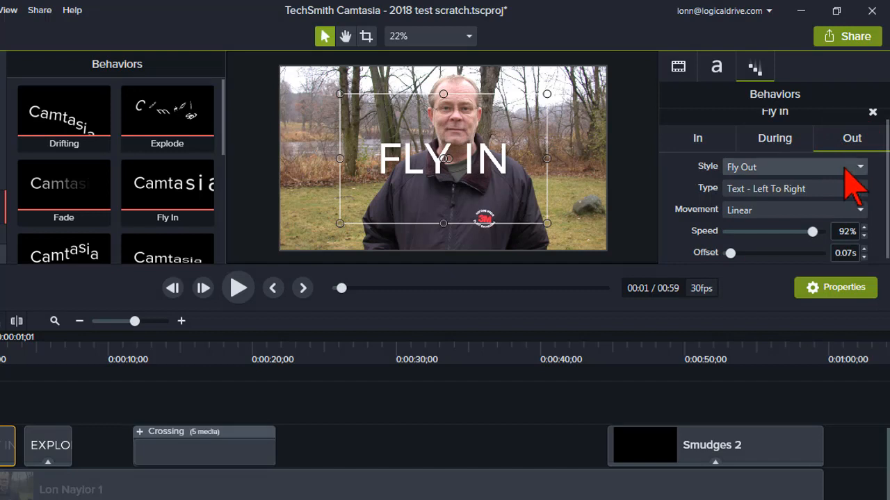
# Step: Play the EXPLODE callout from 0:00:04;15 until it has left the canvas
pyautogui.click(27, 353)
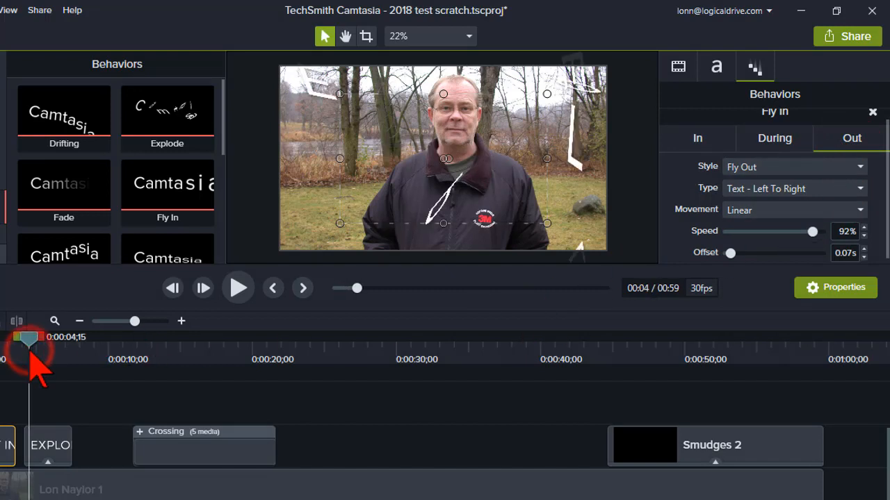
pyautogui.click(238, 287)
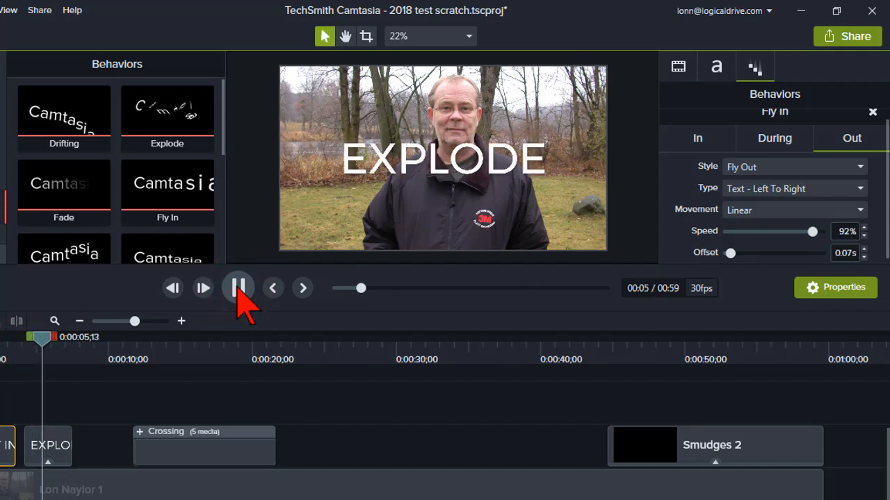
pyautogui.click(239, 289)
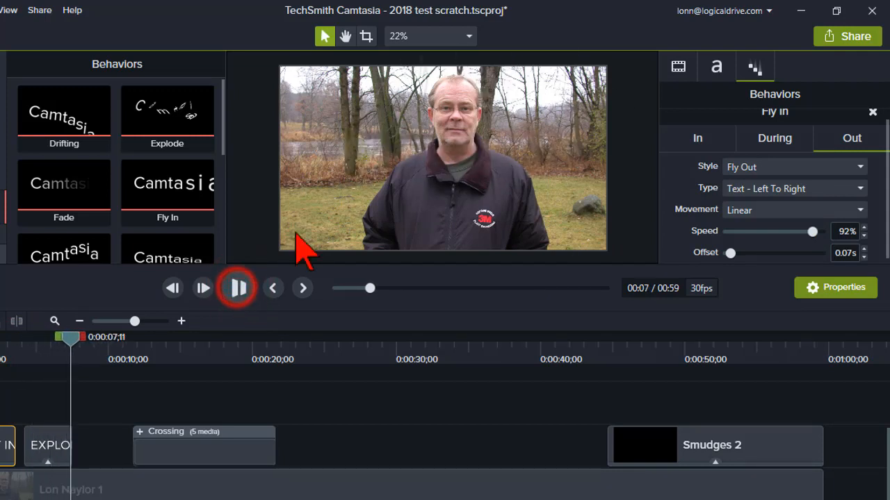
# Step: Change the EXPLODE callout's Out behavior style to Fly Out and scrub through it to 0:00:10;18
pyautogui.click(53, 445)
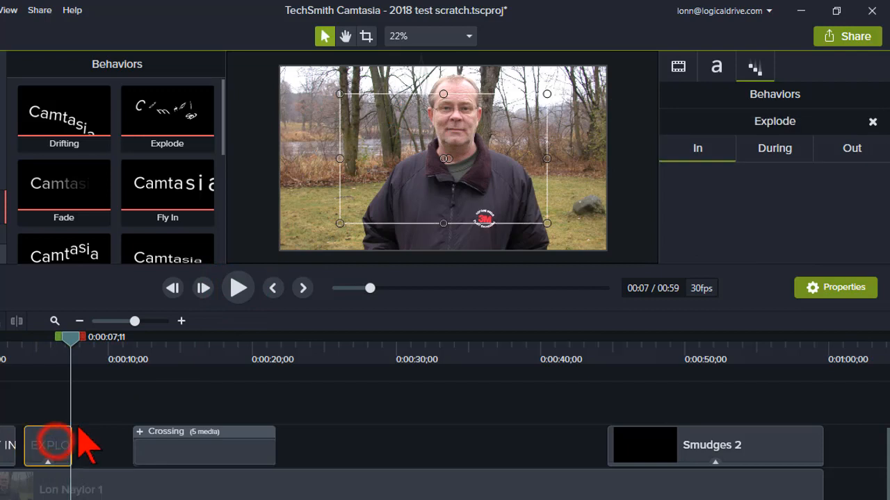
pyautogui.click(843, 141)
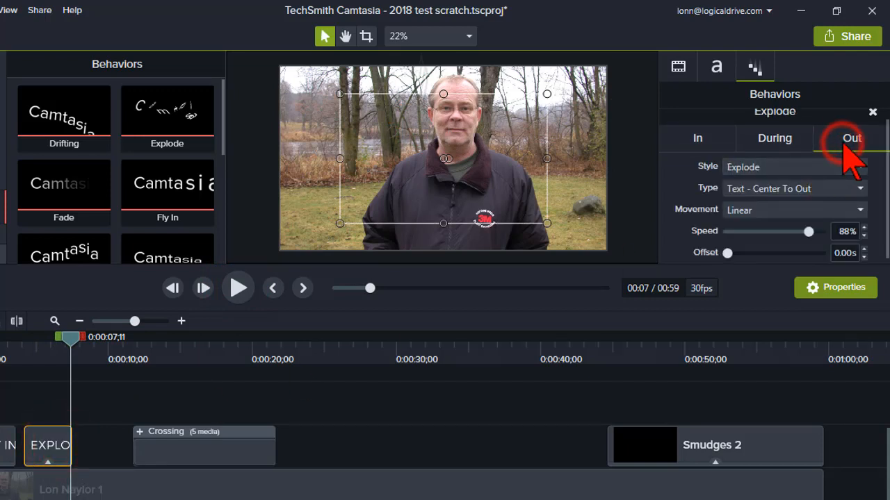
pyautogui.click(860, 167)
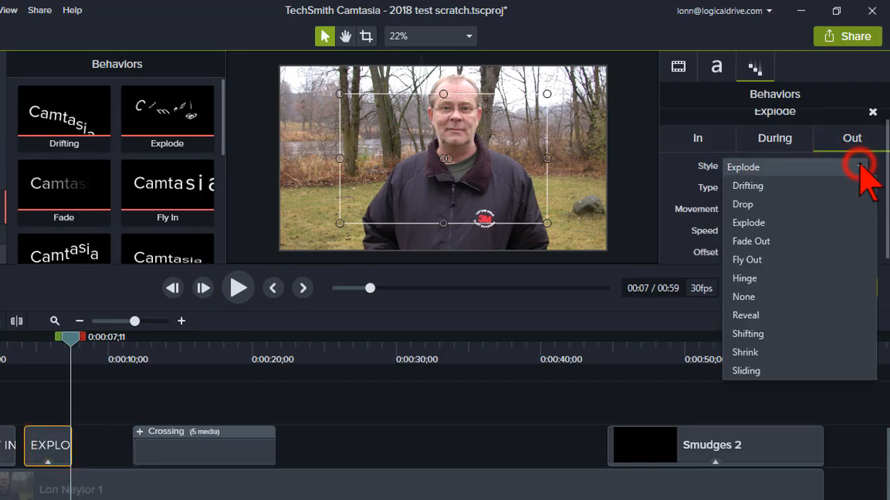
pyautogui.click(779, 260)
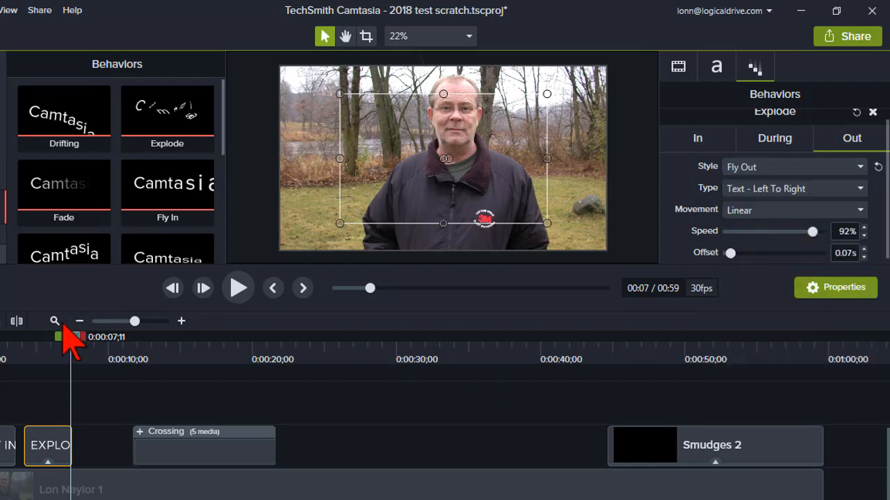
pyautogui.moveTo(47, 357); pyautogui.dragTo(93, 341)
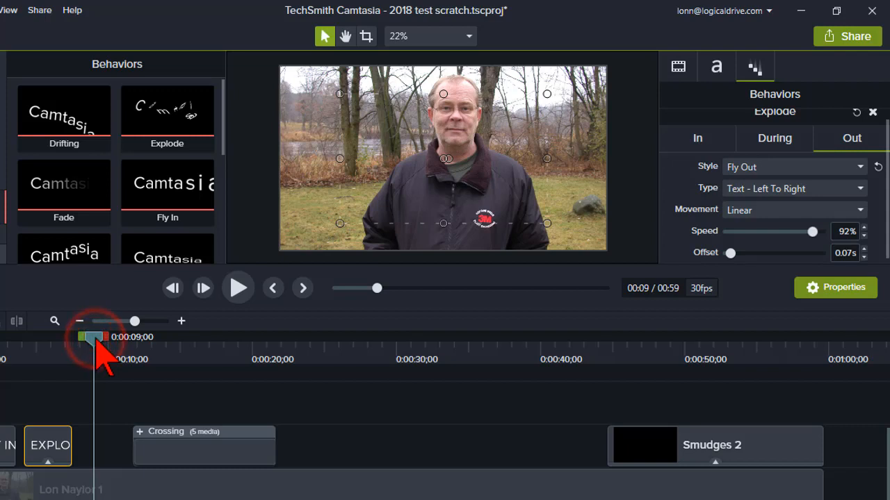
pyautogui.moveTo(105, 340); pyautogui.dragTo(118, 340)
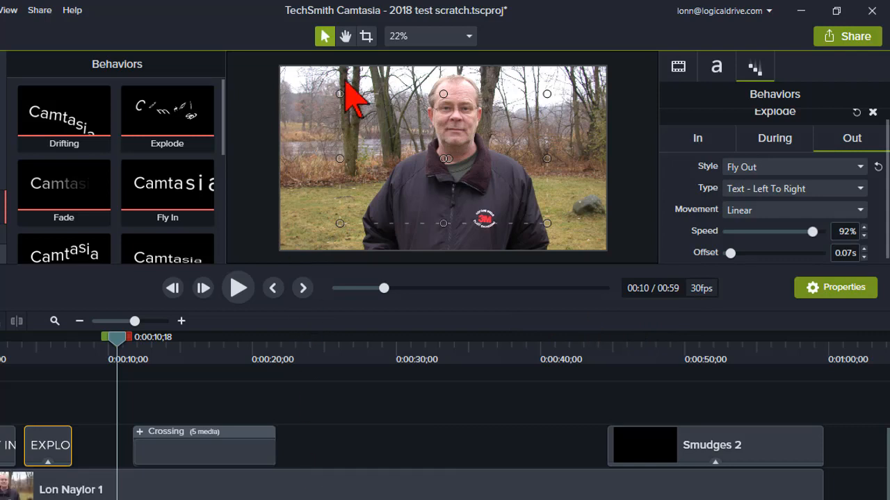
# Step: Review the canvas dimensions and frame rate in Project Settings without applying changes
pyautogui.click(467, 34)
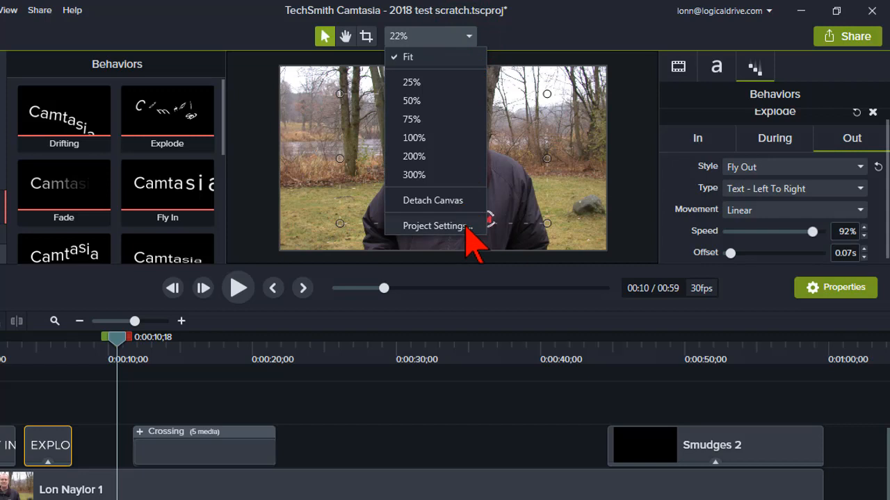
pyautogui.click(437, 226)
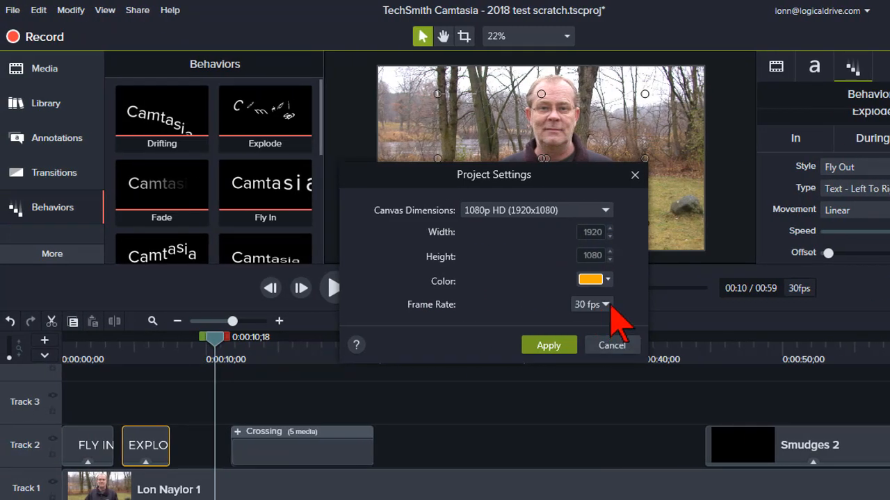
pyautogui.click(615, 351)
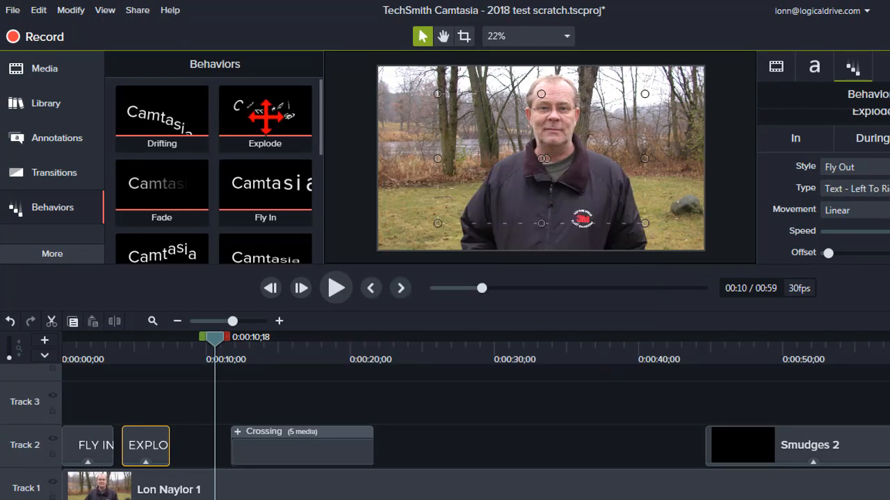
# Step: Review the Advanced and Canvas preferences, including hardware acceleration and high frame rate handling, and leave without saving
pyautogui.click(38, 10)
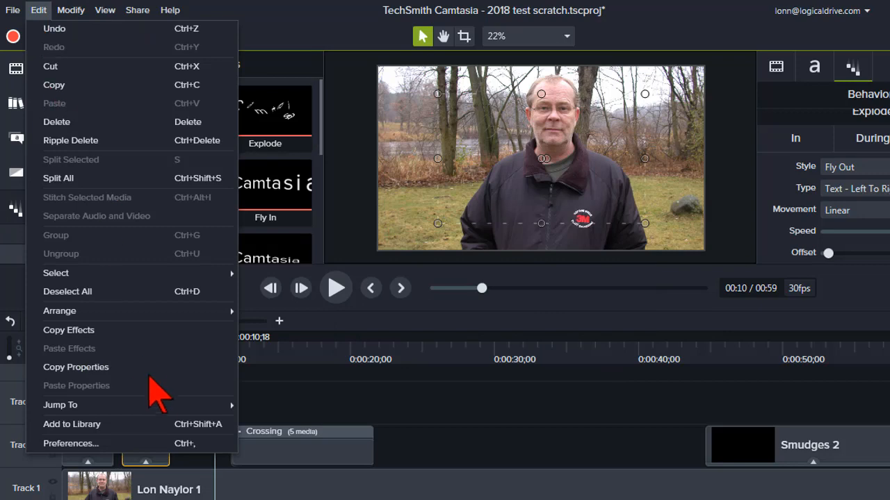
pyautogui.click(142, 446)
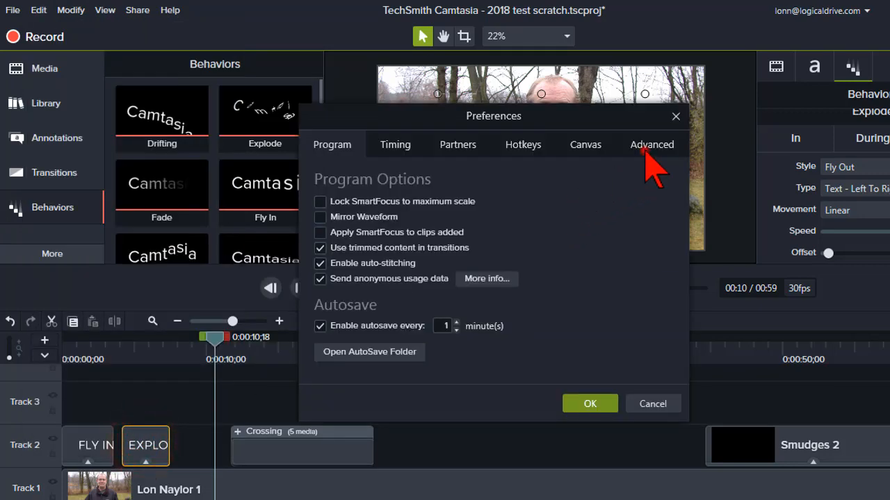
pyautogui.click(646, 154)
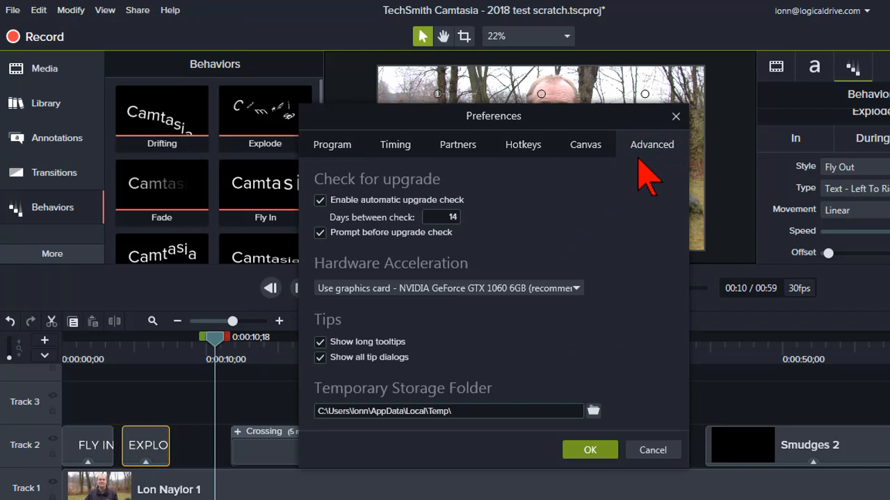
pyautogui.click(584, 145)
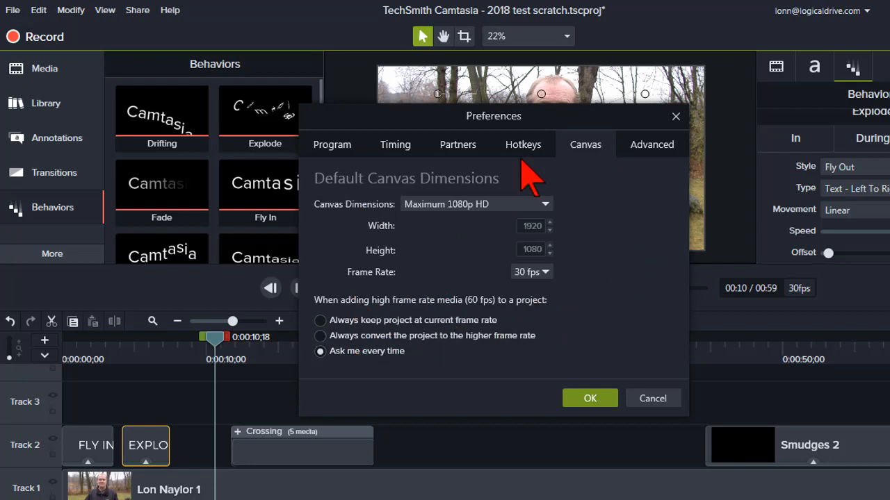
pyautogui.click(652, 399)
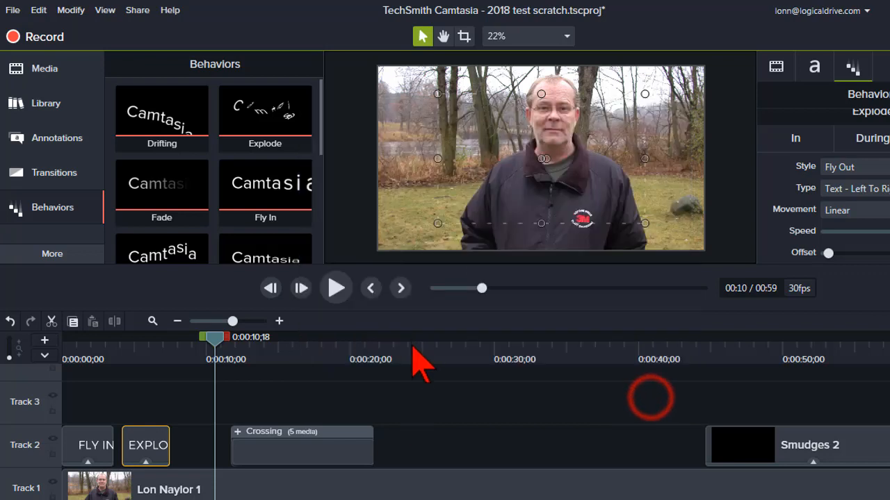
# Step: Glance at the PowerPoint slide about importing media from network drives and move the Camtasia playhead to 0:00:26;06
pyautogui.click(410, 351)
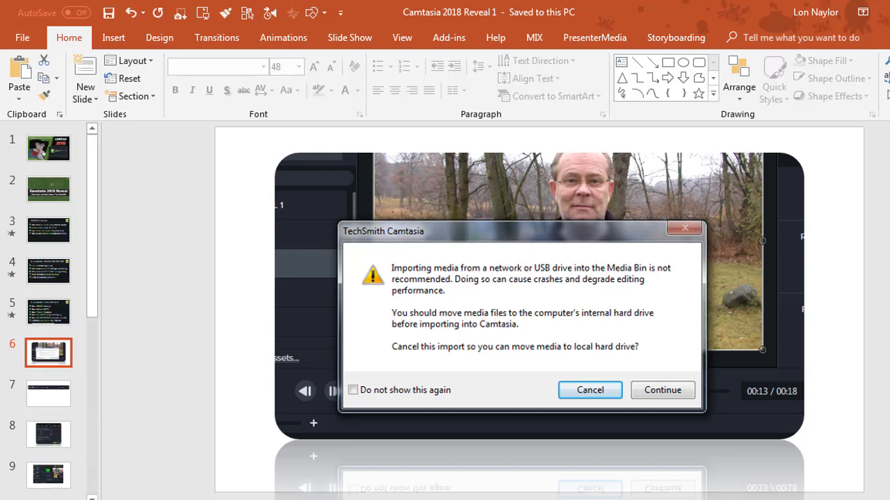
pyautogui.click(690, 499)
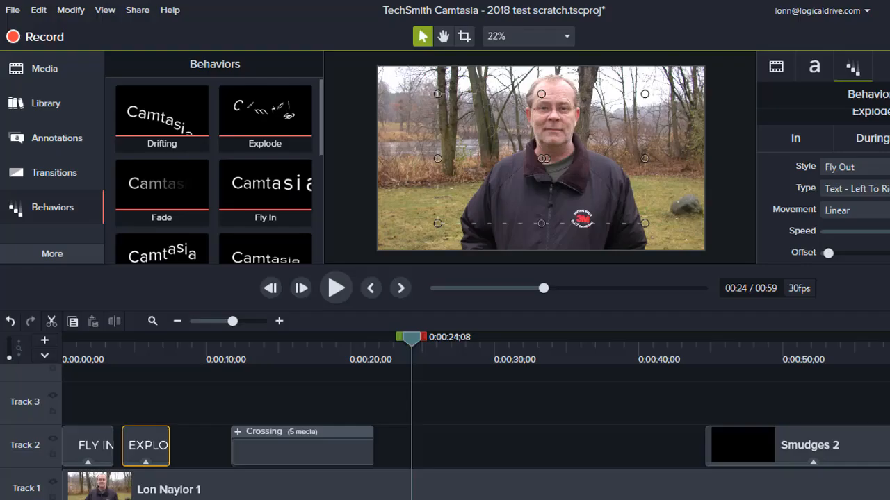
pyautogui.click(438, 356)
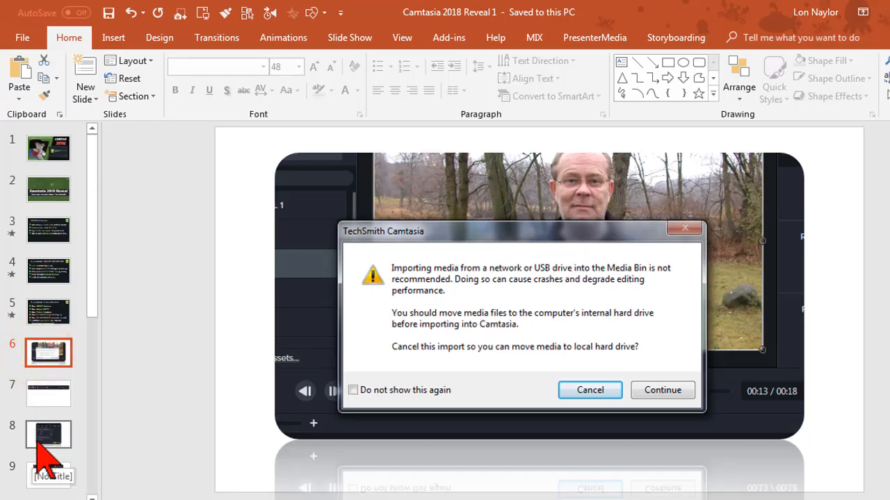
# Step: Switch to the PowerPoint presentation and view slide 8 on canvas preferences and the System Requirements on slide 10
pyautogui.click(36, 438)
pyautogui.scroll(-2, 39, 452)
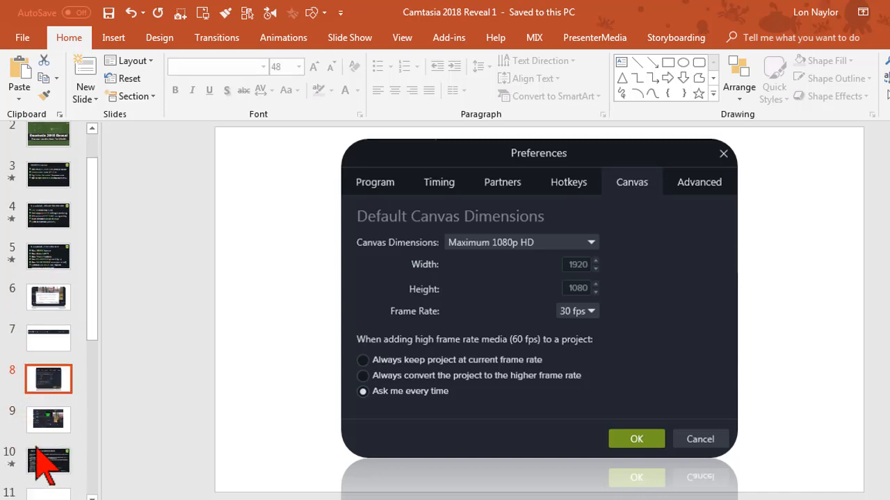
pyautogui.click(36, 459)
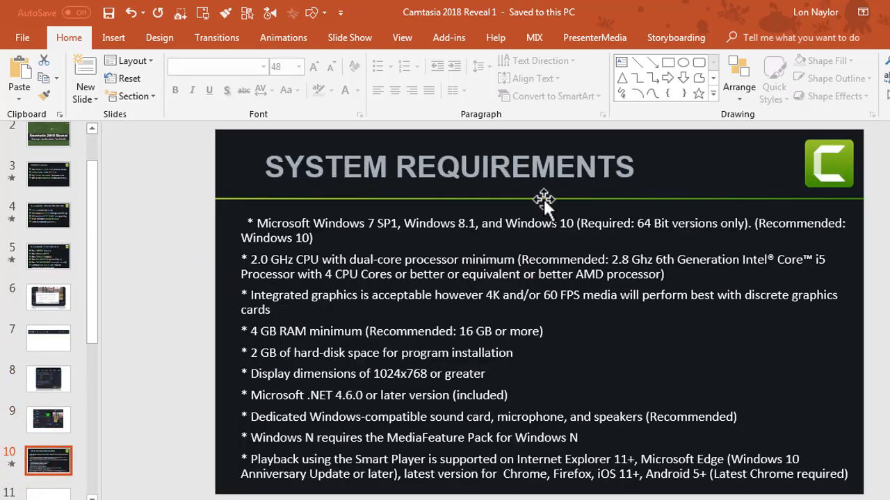
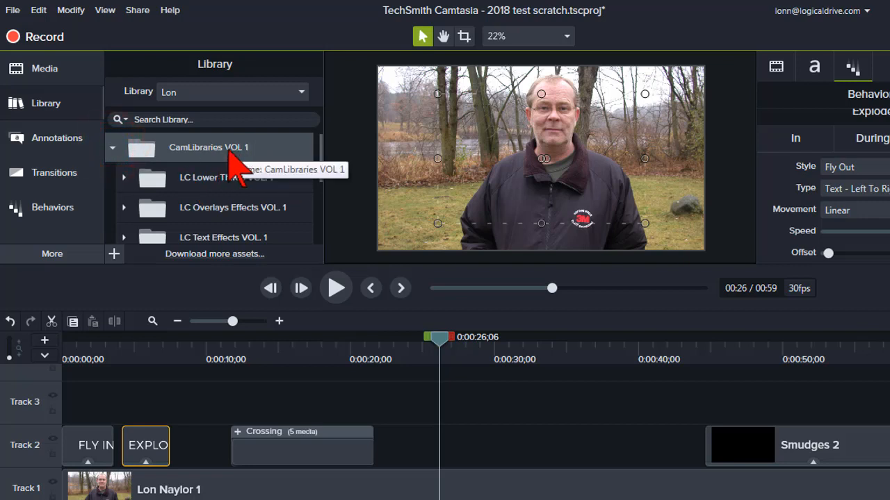
# Step: Browse the CamLibraries VOL 1 folder in the custom library, look through LC Lower Thirds VOL. 1, and collapse both folders
pyautogui.scroll(-2, 256, 201)
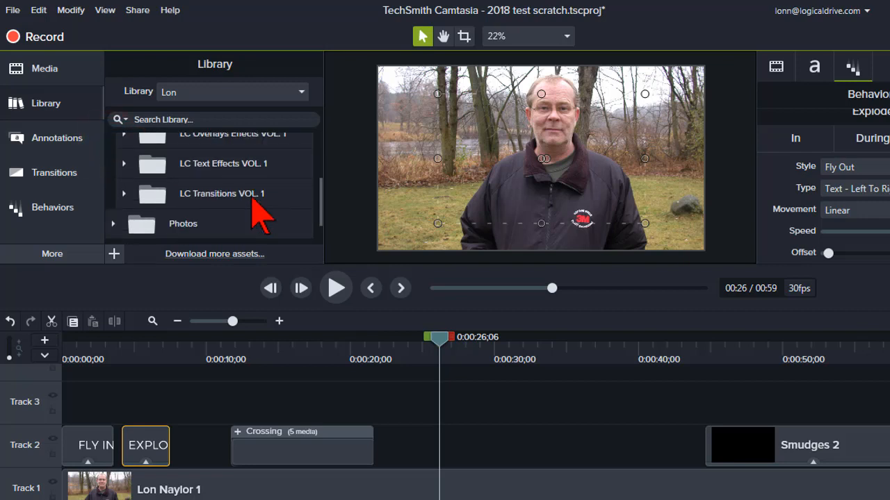
pyautogui.scroll(1, 255, 216)
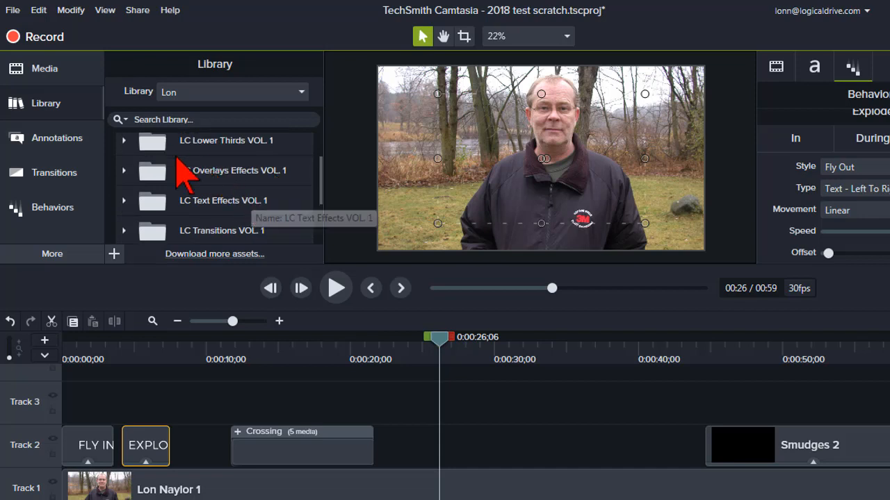
pyautogui.scroll(1, 218, 216)
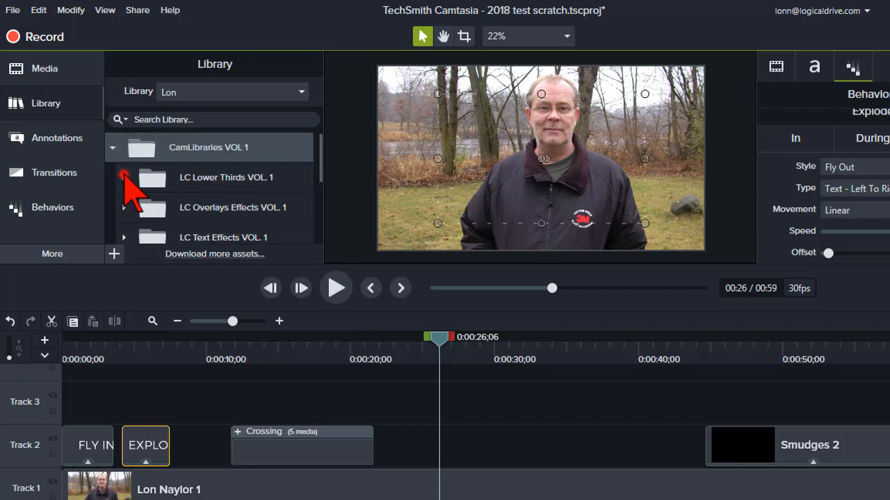
pyautogui.click(124, 177)
pyautogui.scroll(-2, 248, 198)
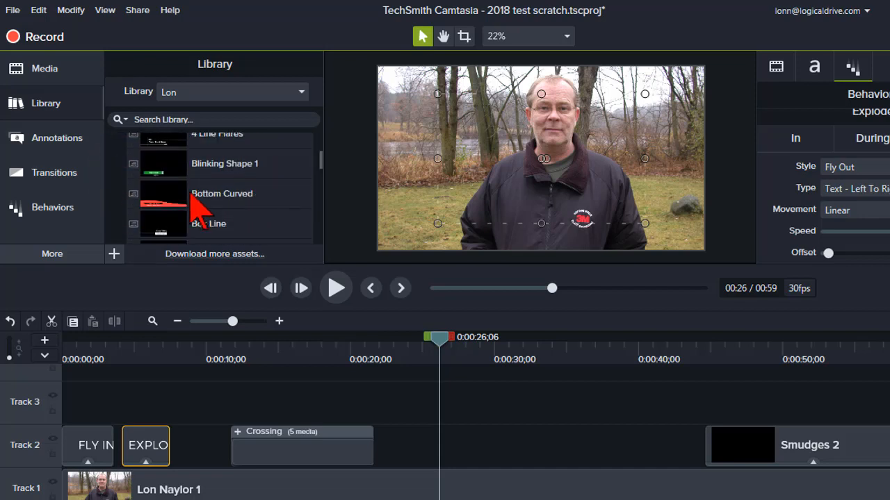
pyautogui.scroll(-2, 159, 201)
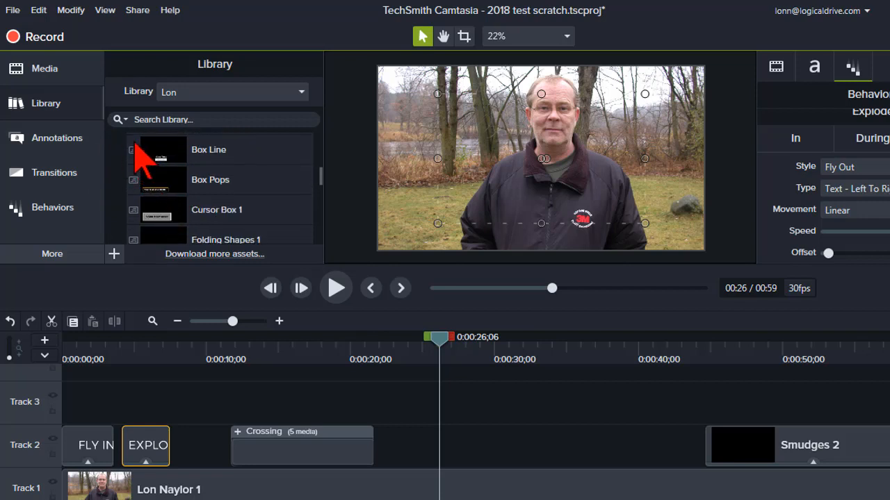
pyautogui.scroll(4, 145, 201)
pyautogui.click(124, 177)
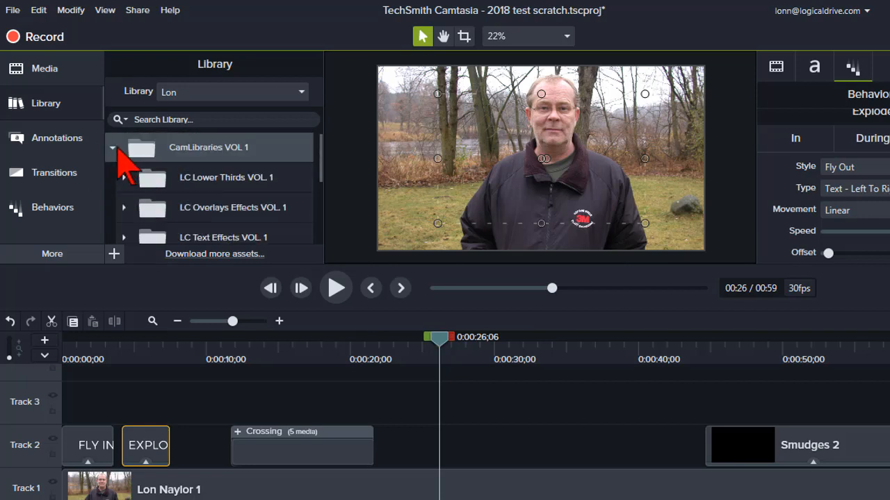
pyautogui.click(112, 147)
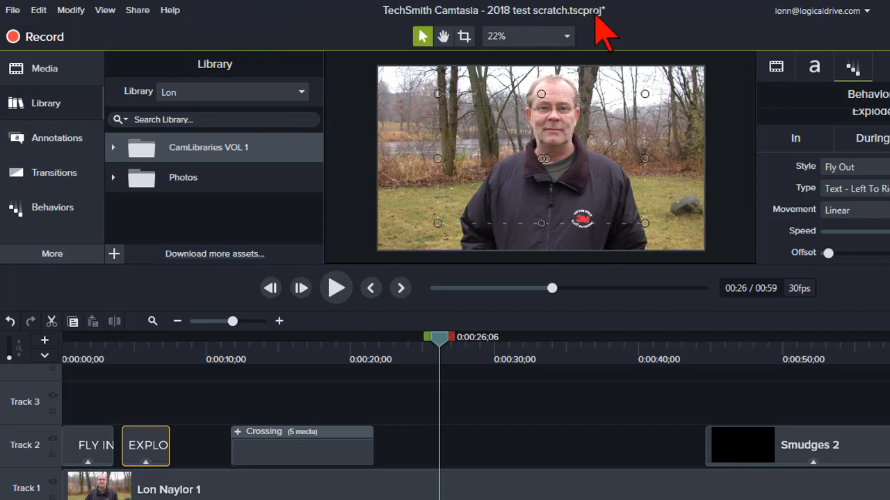
# Step: Switch to the Camtasia 2018 folder in Windows Explorer, check the actions for the 2018 test scratch project file, and minimize the window
pyautogui.click(333, 17)
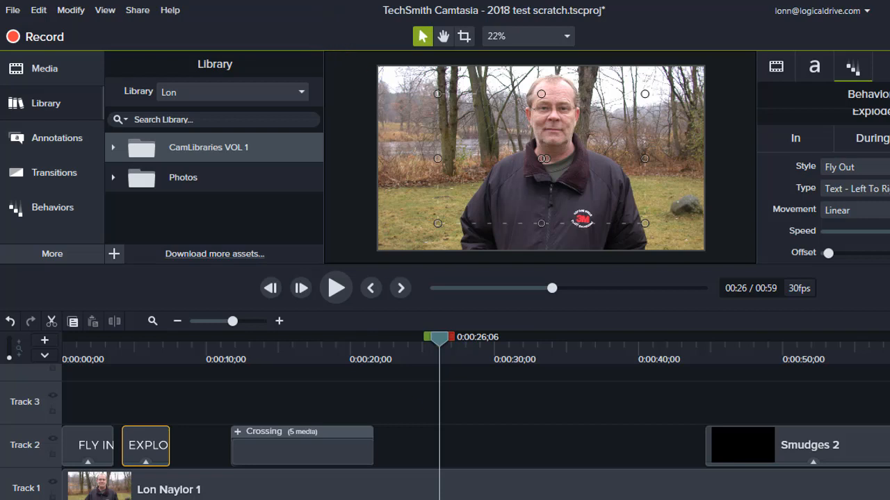
pyautogui.moveTo(184, 499)
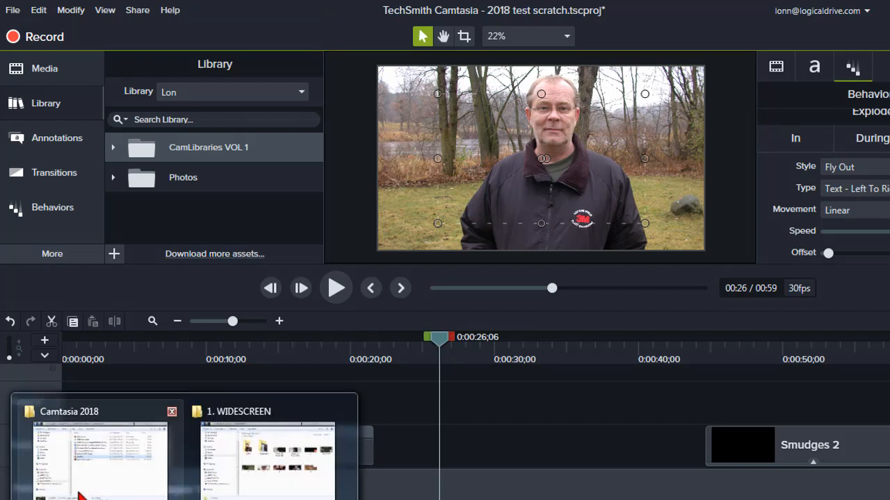
pyautogui.click(79, 487)
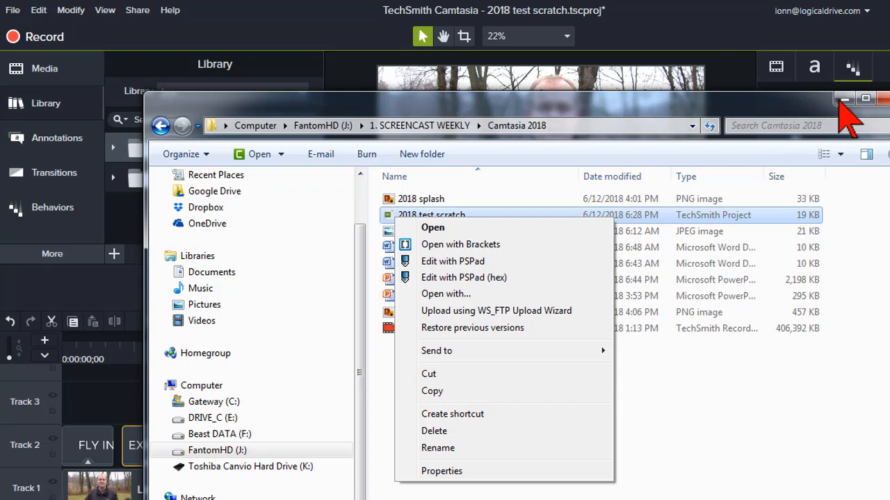
pyautogui.click(839, 101)
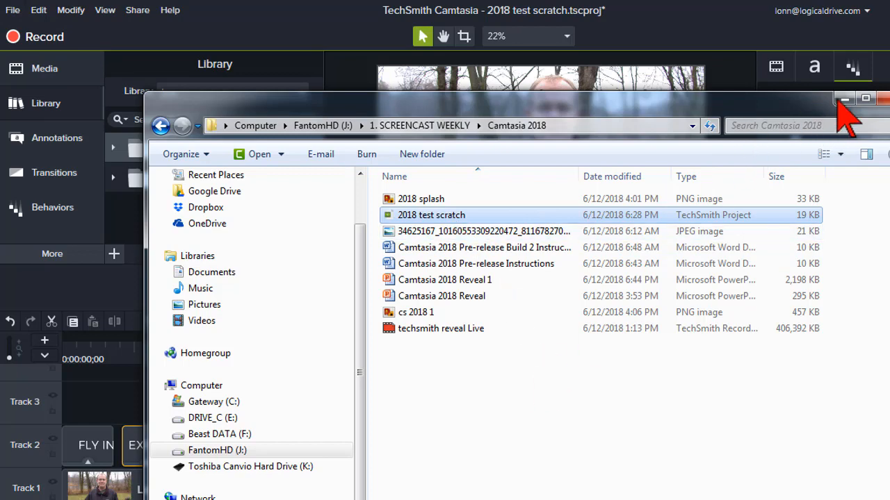
pyautogui.click(844, 99)
# Step: Deselect the clip on the timeline and move the playhead to 0:00:30;03
pyautogui.click(475, 410)
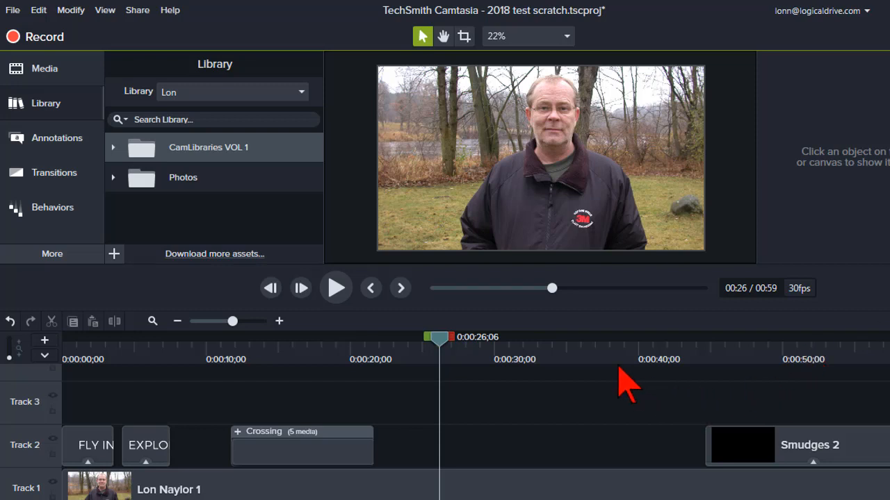
pyautogui.click(539, 347)
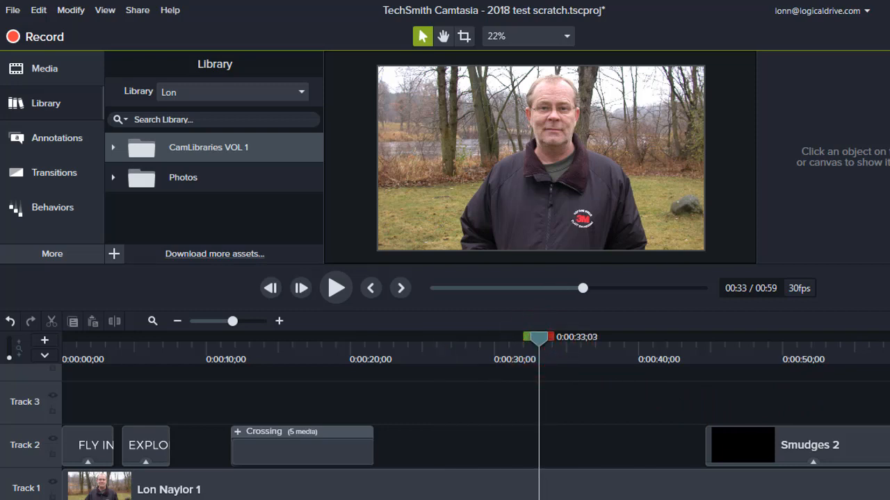
pyautogui.click(495, 356)
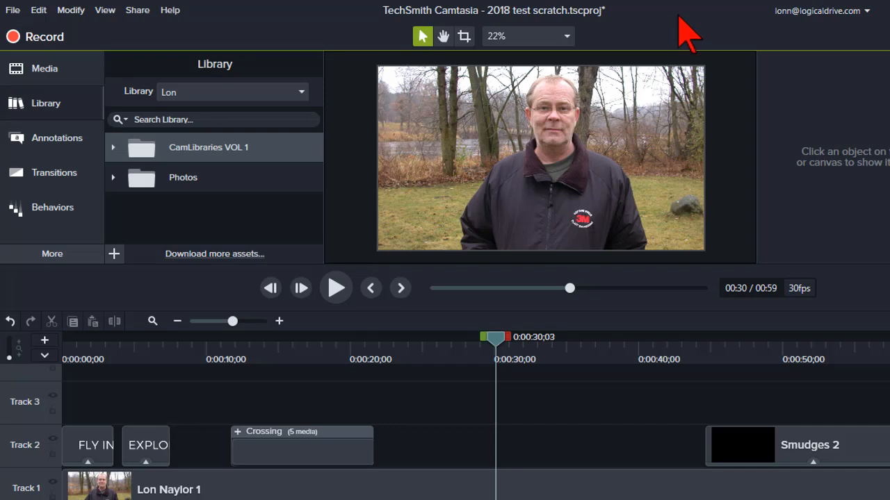
# Step: Switch to Chrome, copy the web address of the TechSmith Camtasia 2018 YouTube video, and return to Camtasia
pyautogui.moveTo(259, 499)
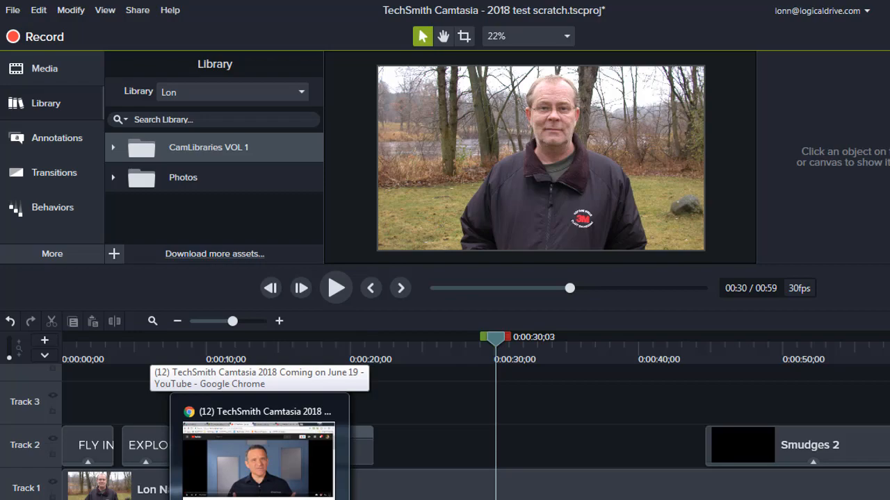
pyautogui.click(258, 459)
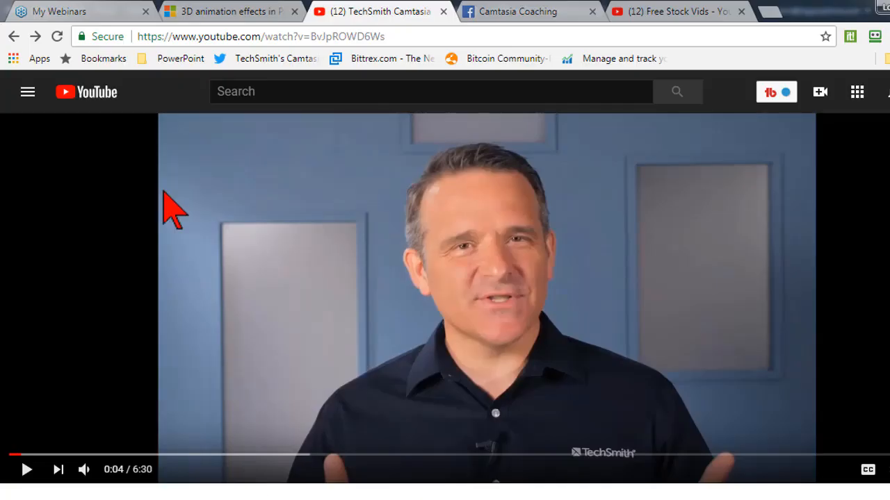
pyautogui.click(223, 32)
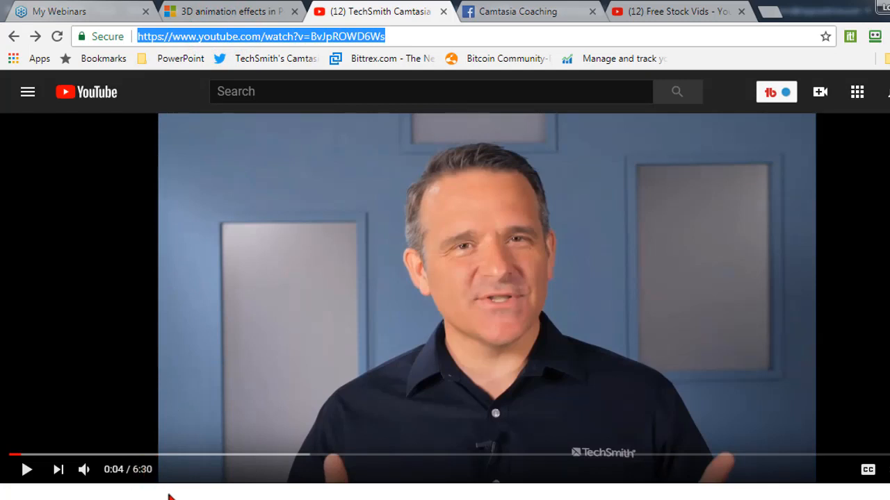
pyautogui.rightClick(273, 38)
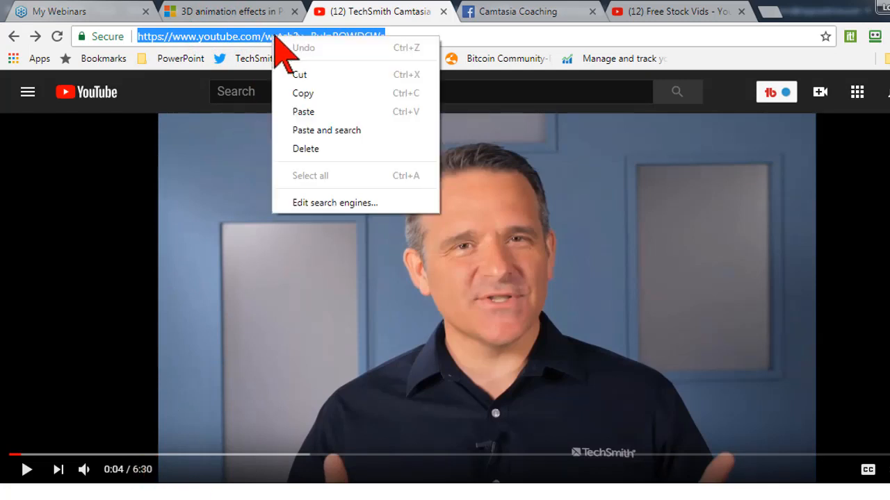
pyautogui.click(306, 91)
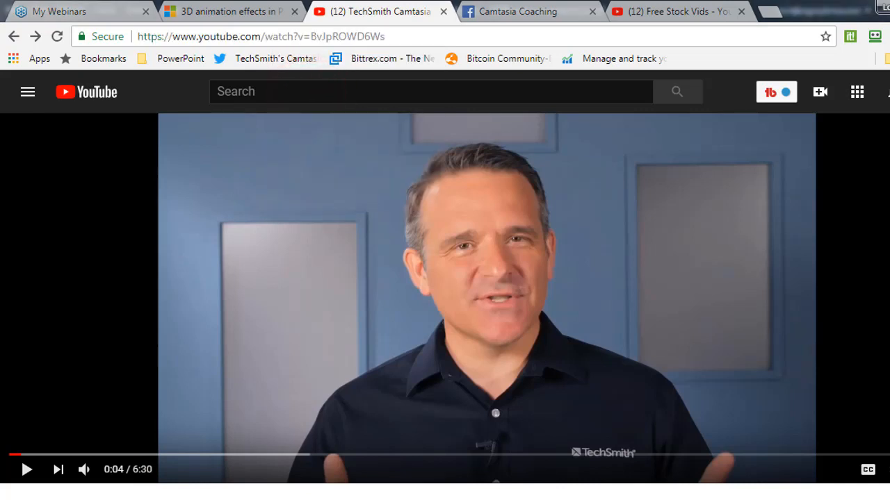
pyautogui.hotkey('alt', 'Tab')
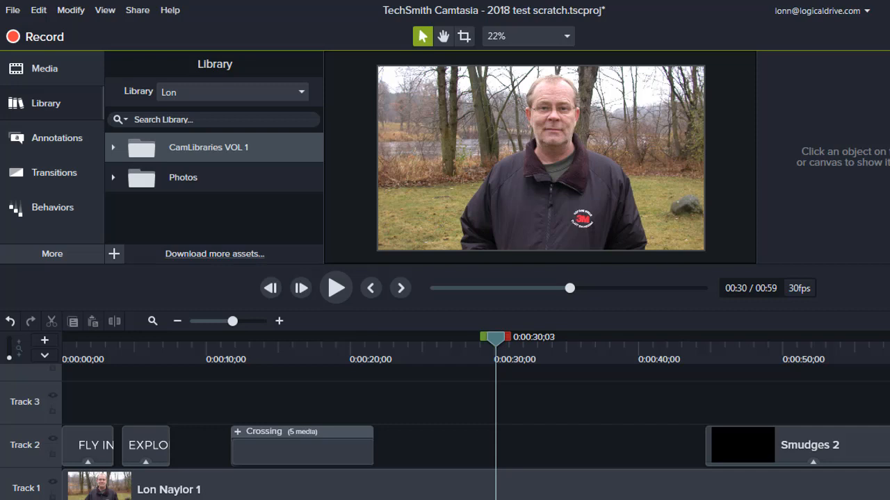
# Step: Move the playhead to 0:00:14;28 over the Crossing clip and switch to the Tube Ritual Facebook group's teleprompter search in Chrome
pyautogui.click(423, 349)
pyautogui.click(424, 347)
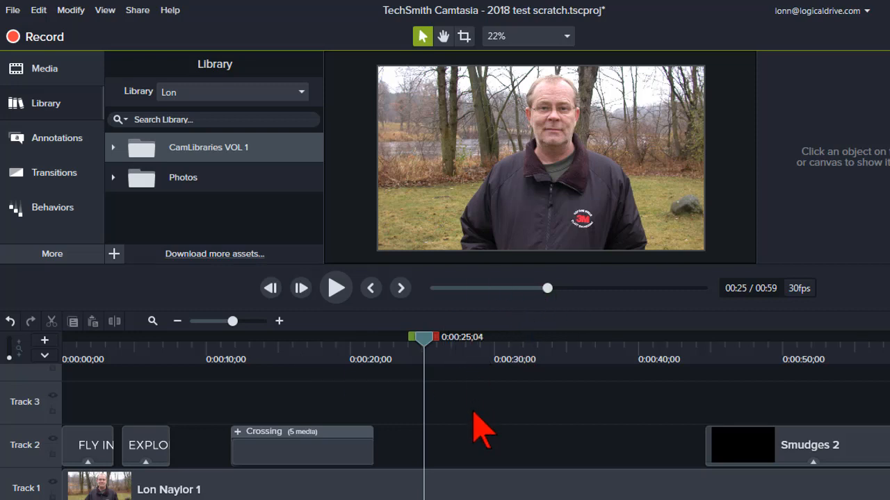
pyautogui.click(278, 353)
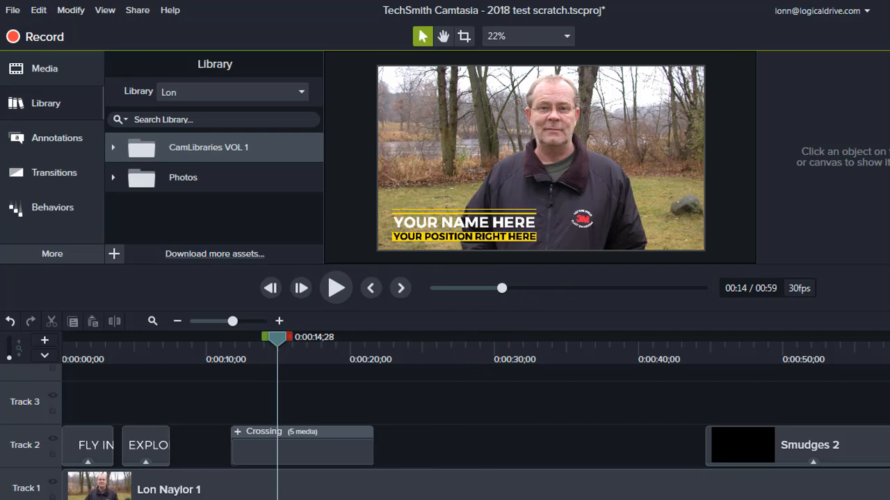
pyautogui.moveTo(259, 499)
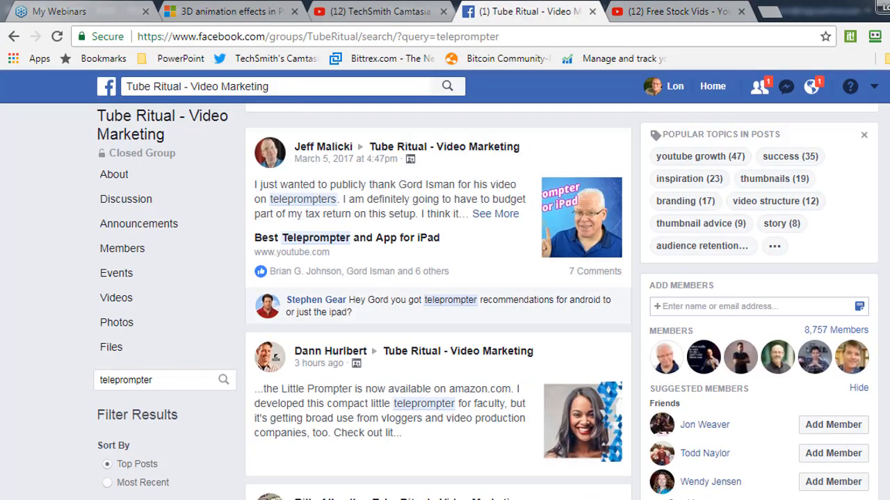